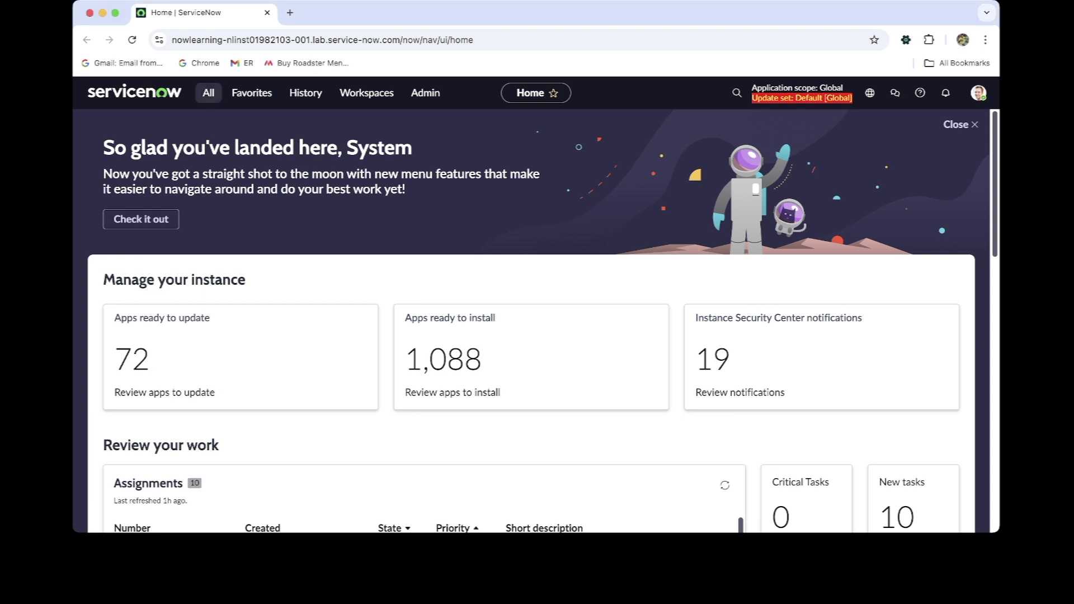
Step: Find Discovery Patterns by searching the navigator for "discovery", open the list in a separate browser tab and start a new pattern
{"action": "left_click", "coordinate": [208, 93]}
{"action": "type", "text": "discovery"}
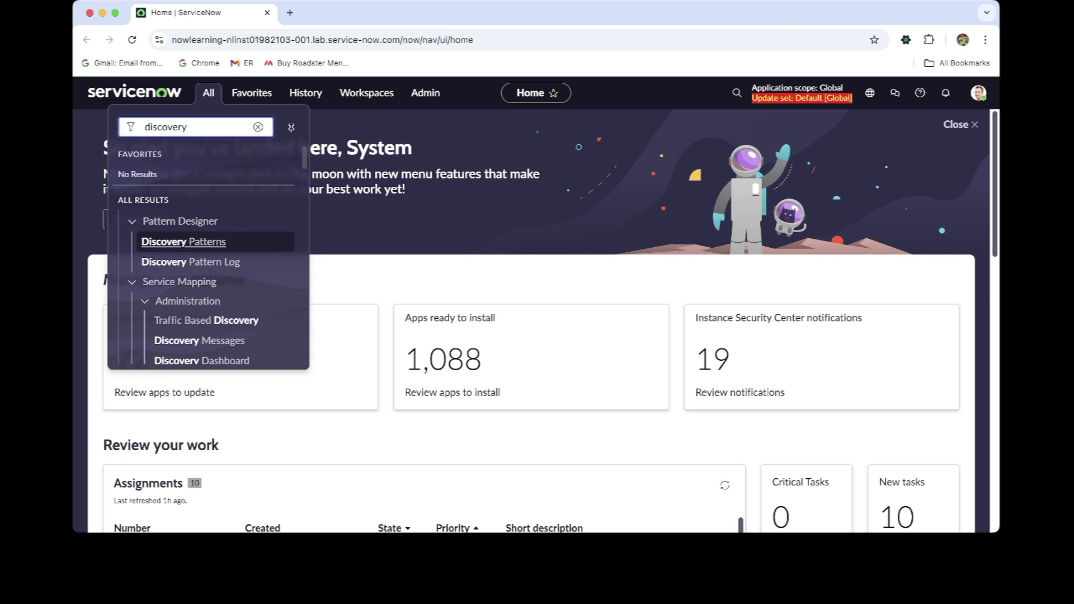
{"action": "left_click", "coordinate": [184, 243], "text": "super"}
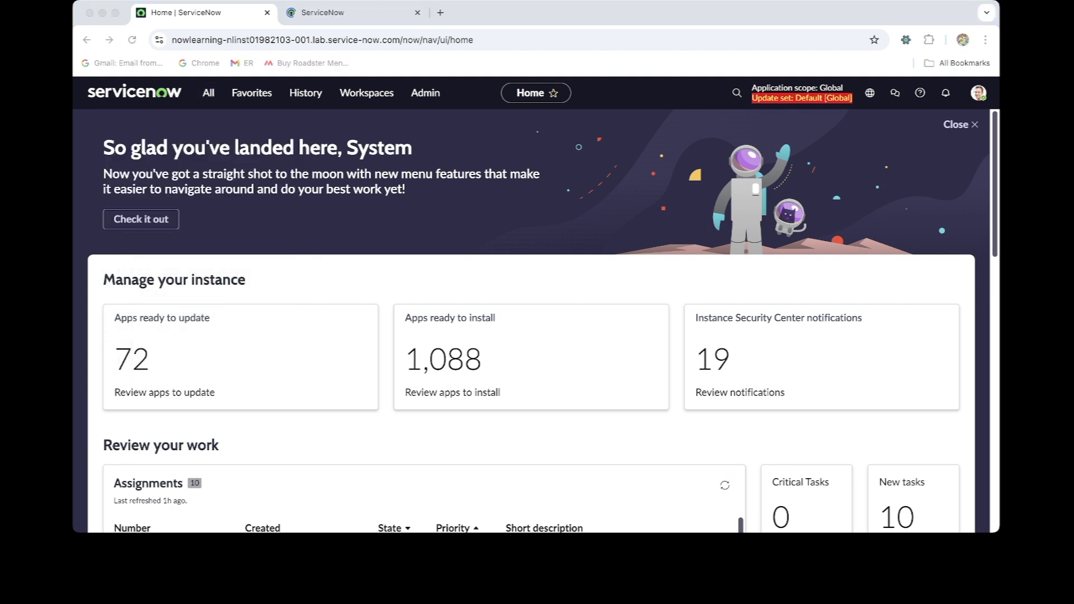
{"action": "left_click", "coordinate": [348, 12]}
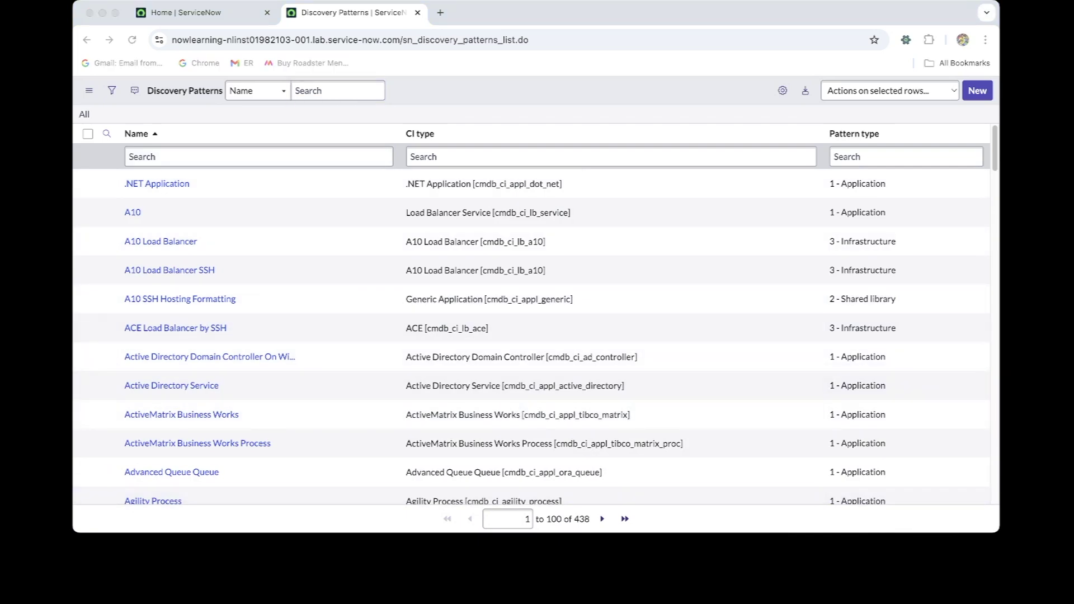
{"action": "left_click", "coordinate": [977, 91]}
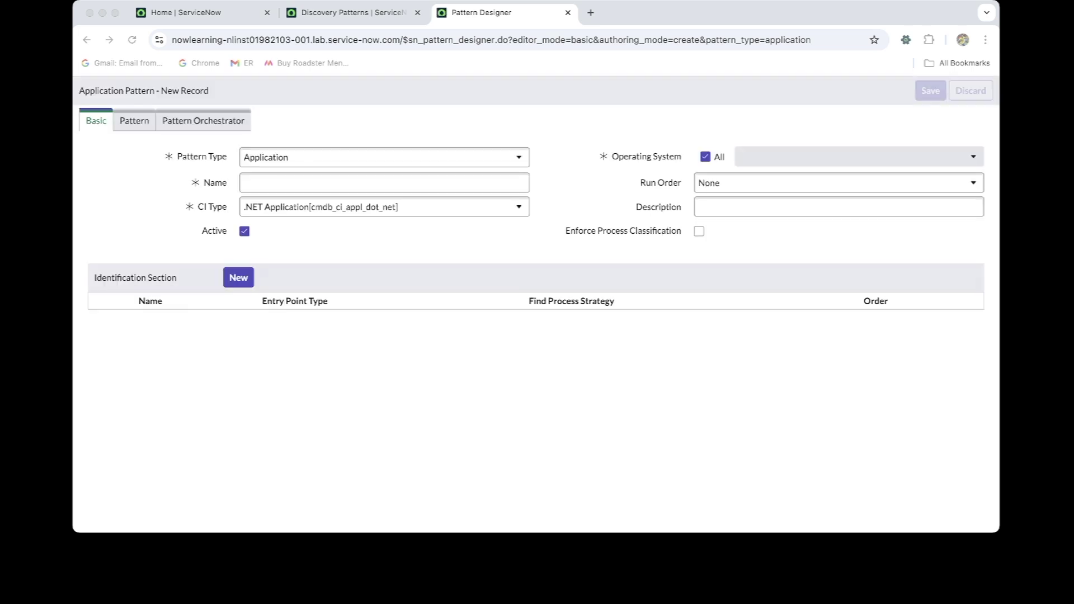
Step: Set the new pattern's type to Infrastructure
{"action": "left_click", "coordinate": [384, 183]}
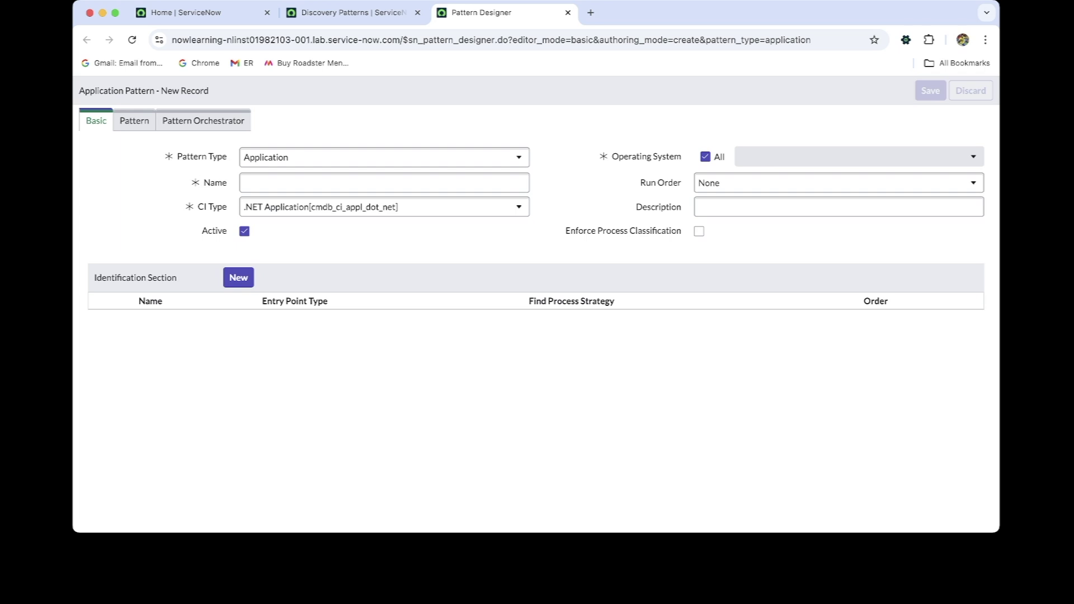
{"action": "key", "text": "super+Tab"}
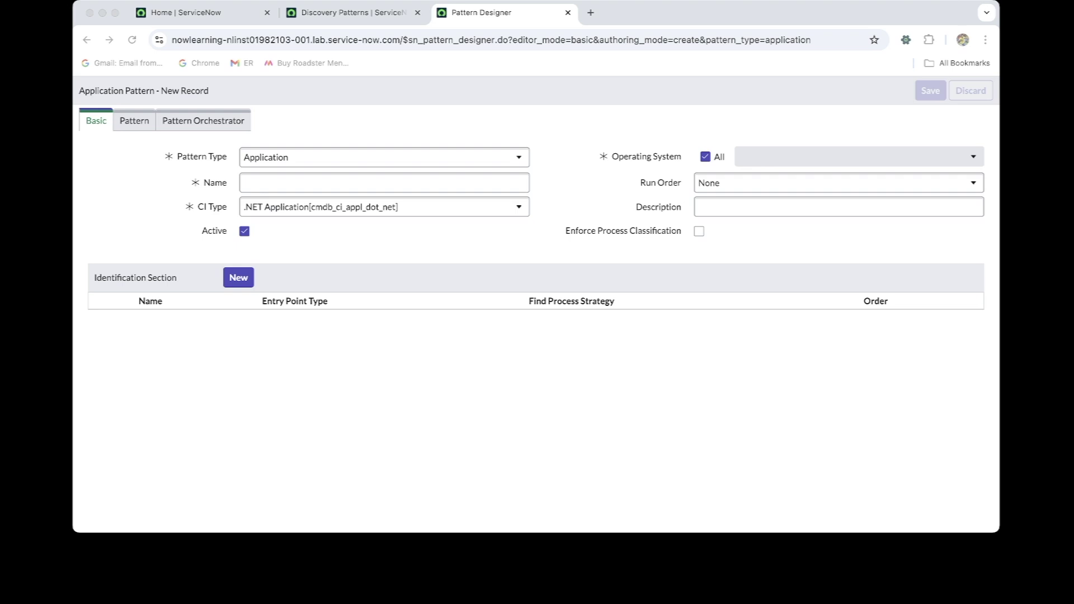
{"action": "left_click", "coordinate": [385, 157]}
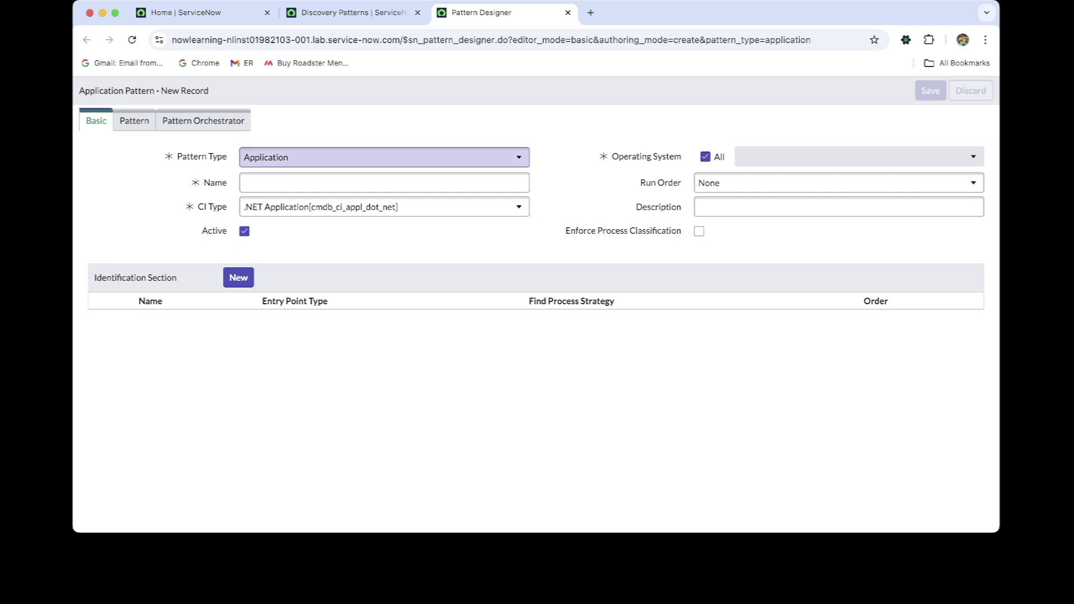
{"action": "left_click", "coordinate": [384, 157]}
{"action": "left_click", "coordinate": [272, 194]}
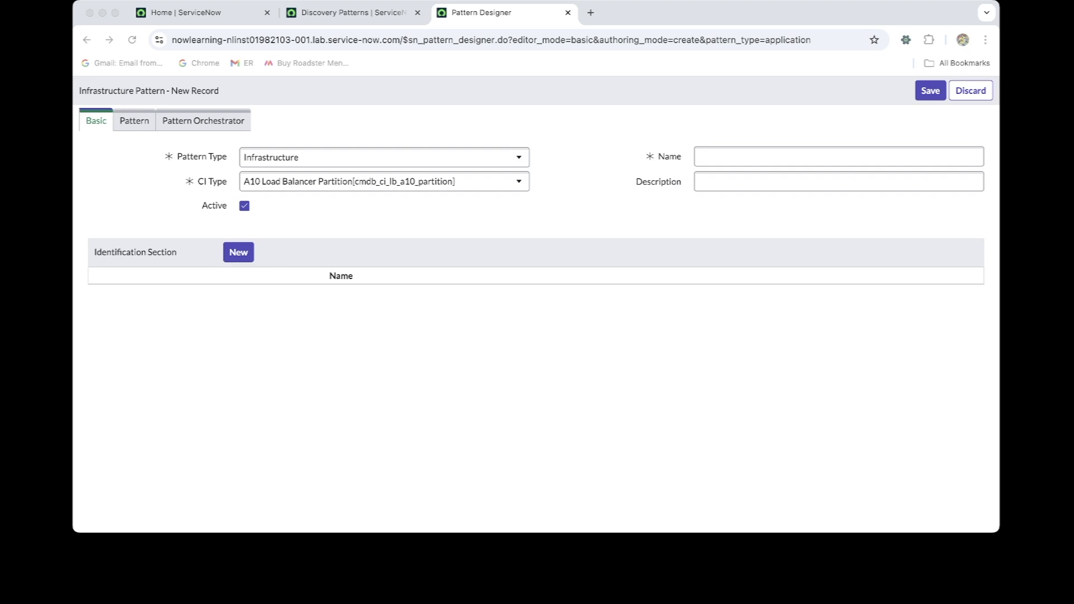
Step: Search the CI types for "firewall hard" and assign Firewall Hardware[cmdb_ci_firewall_network] to the pattern
{"action": "left_click", "coordinate": [385, 181]}
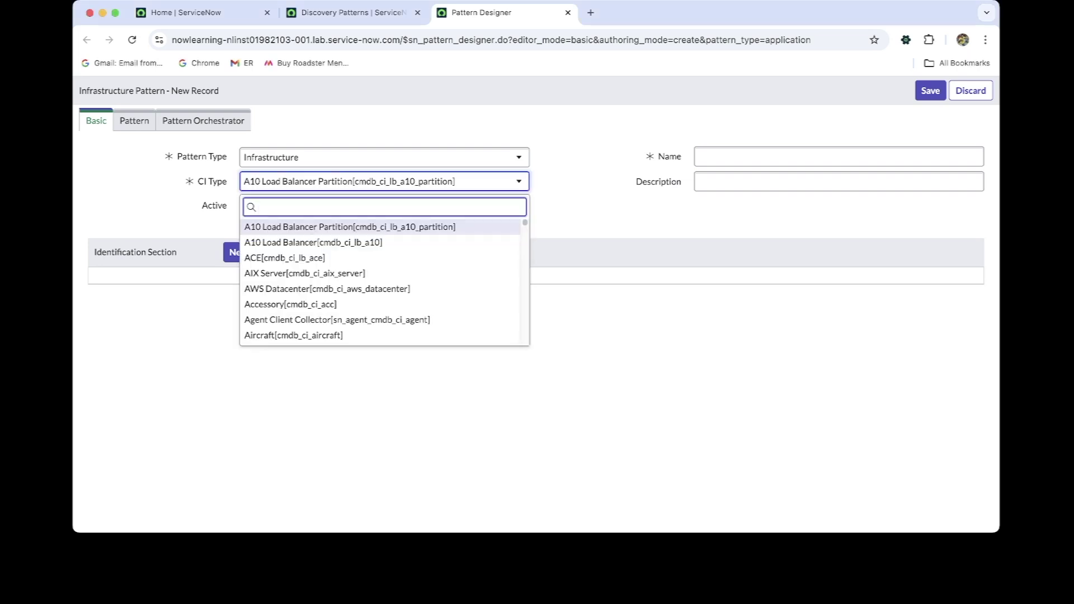
{"action": "type", "text": "firewal"}
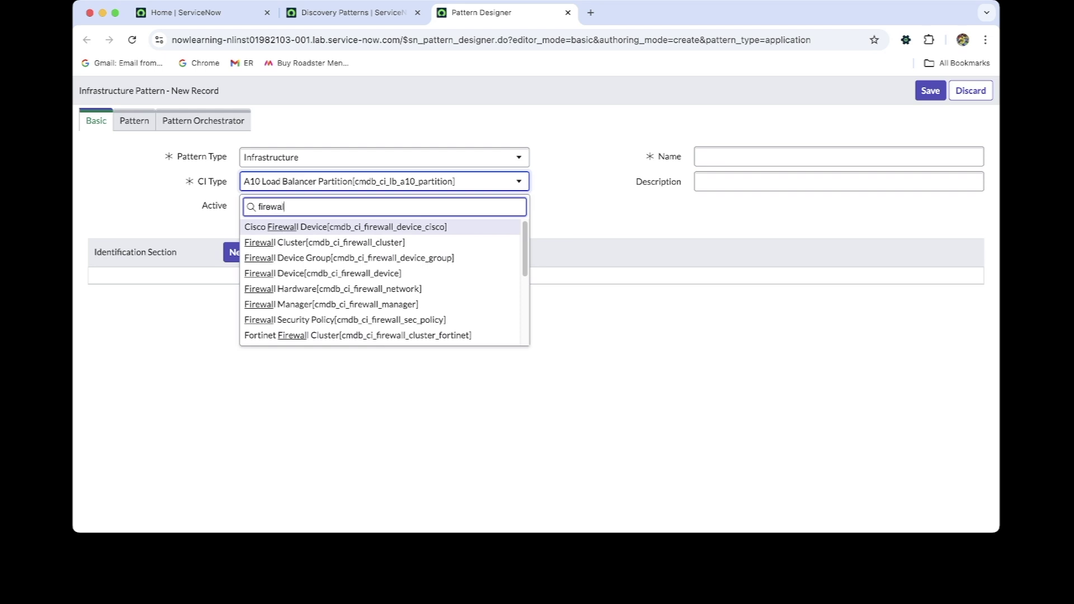
{"action": "type", "text": "l hard"}
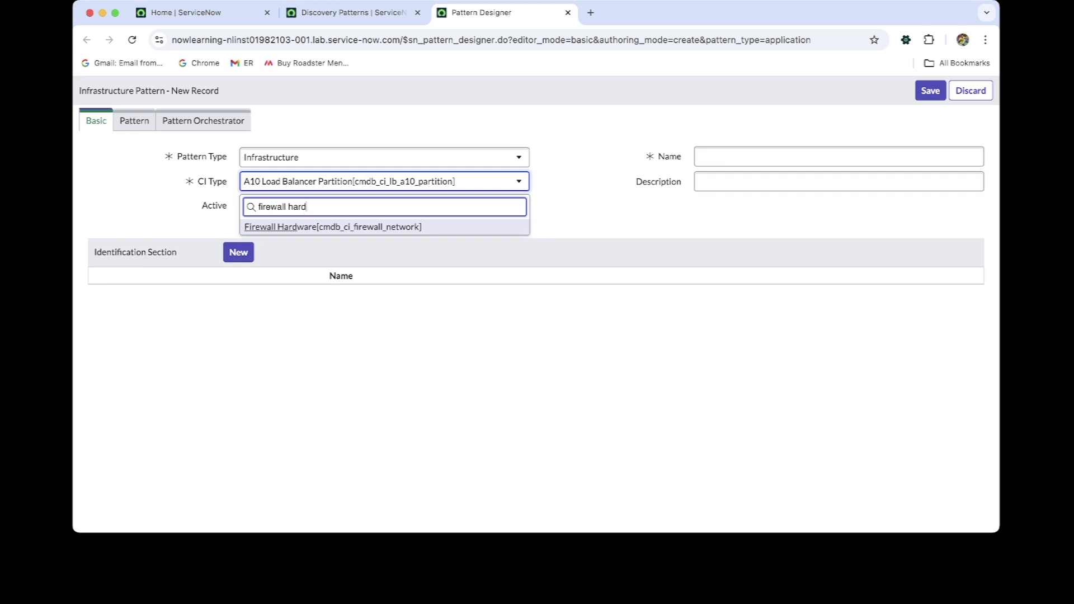
{"action": "left_click", "coordinate": [333, 227]}
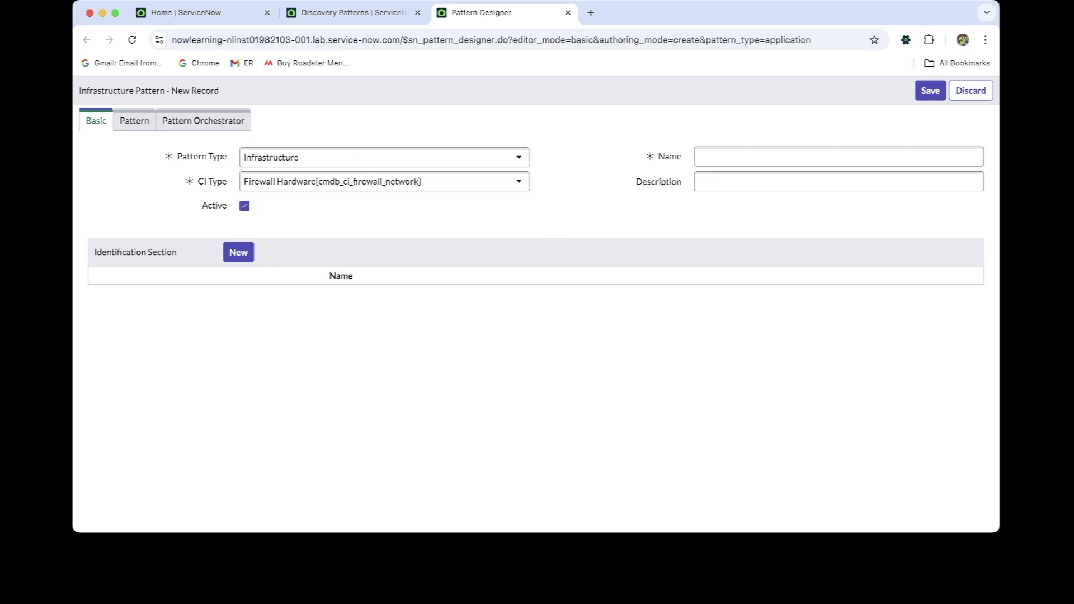
Step: Name the pattern "Cisco Firewall Pattern", describe it as "Pattern for the PIX-525 firewalls" and try to save it
{"action": "left_click", "coordinate": [839, 156]}
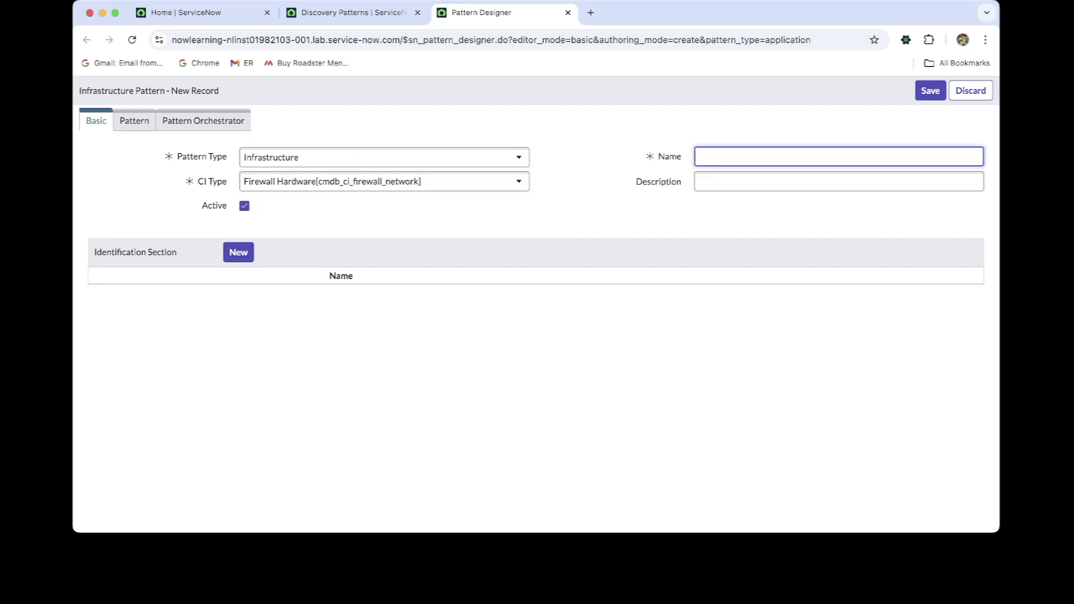
{"action": "key", "text": "super+Tab"}
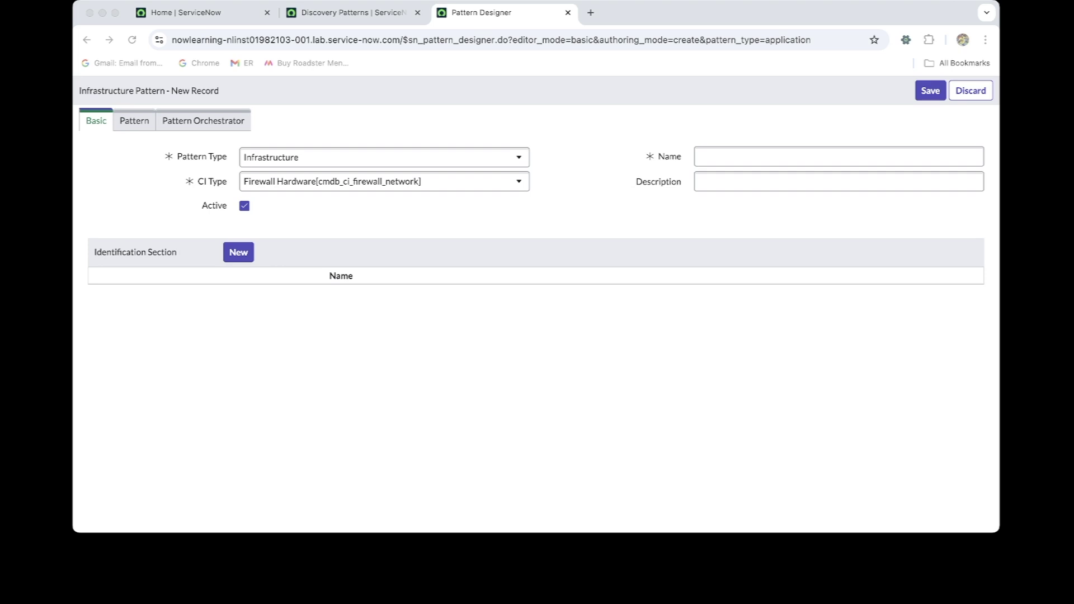
{"action": "key", "text": "super+Tab"}
{"action": "type", "text": "Cisco Firewall Pattern"}
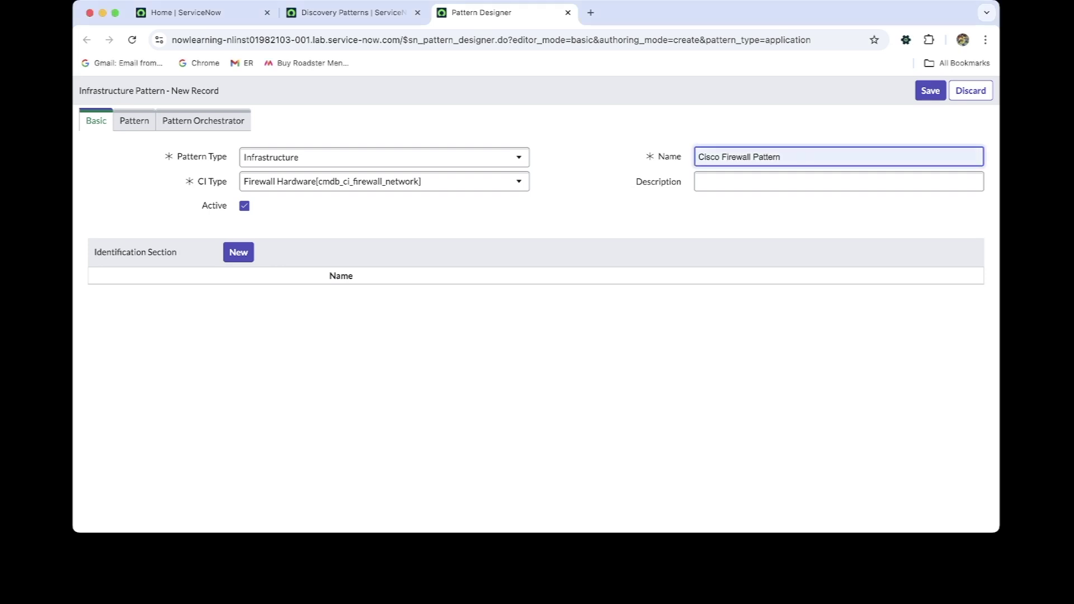
{"action": "key", "text": "Tab"}
{"action": "type", "text": "Pattern for the PIX-525 firewalls"}
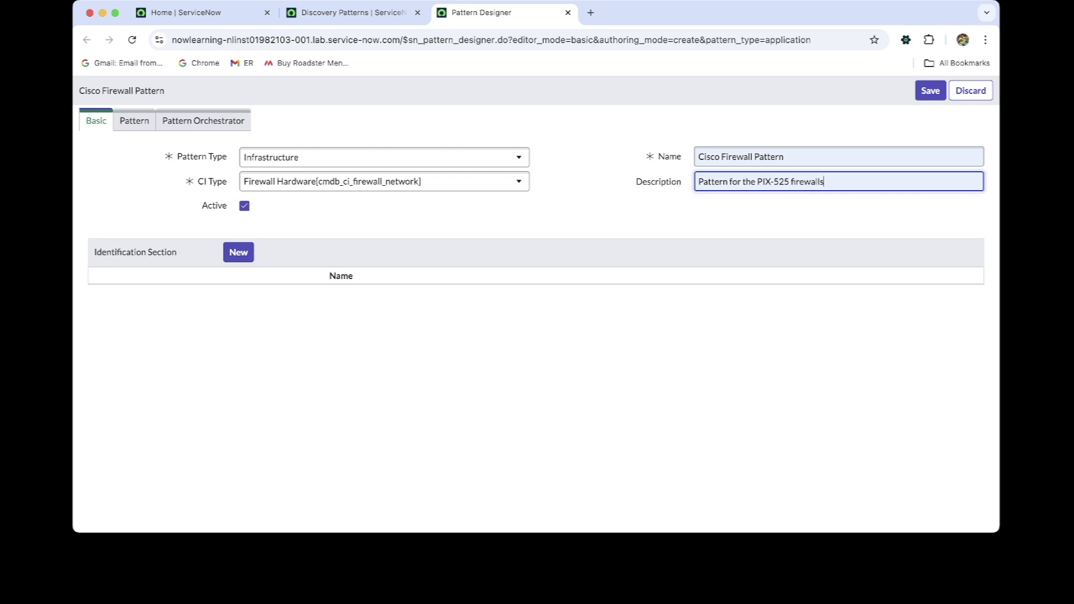
{"action": "key", "text": "super+Tab"}
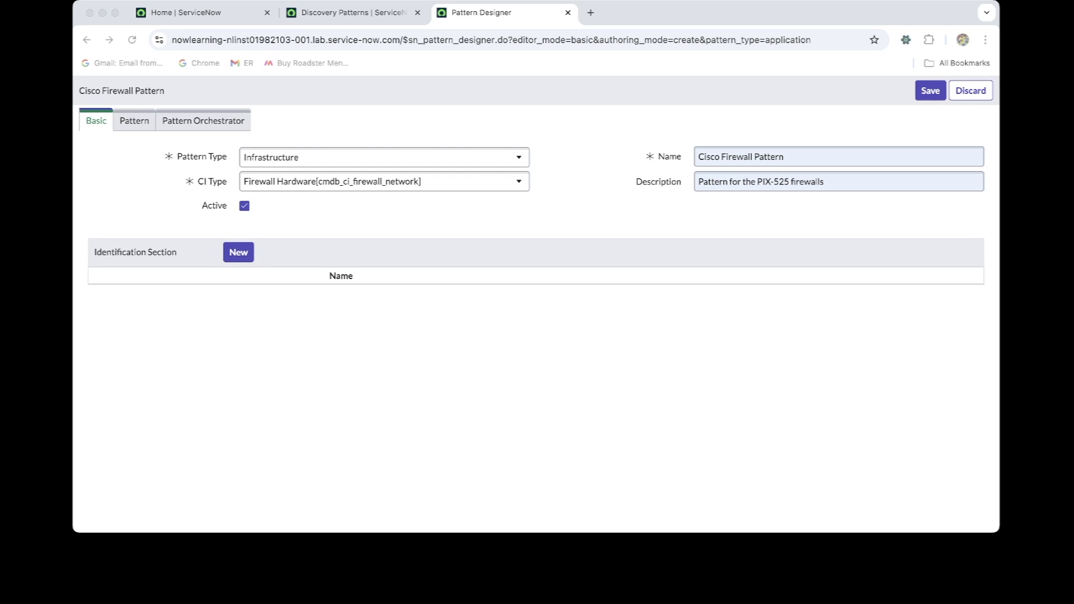
{"action": "left_click", "coordinate": [825, 182]}
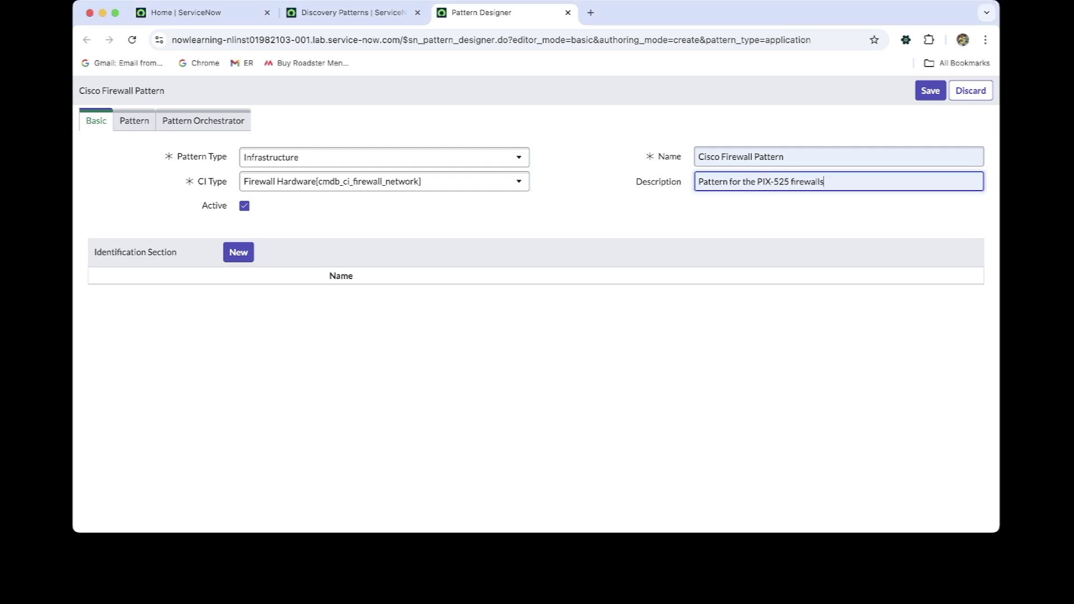
{"action": "left_click", "coordinate": [931, 91]}
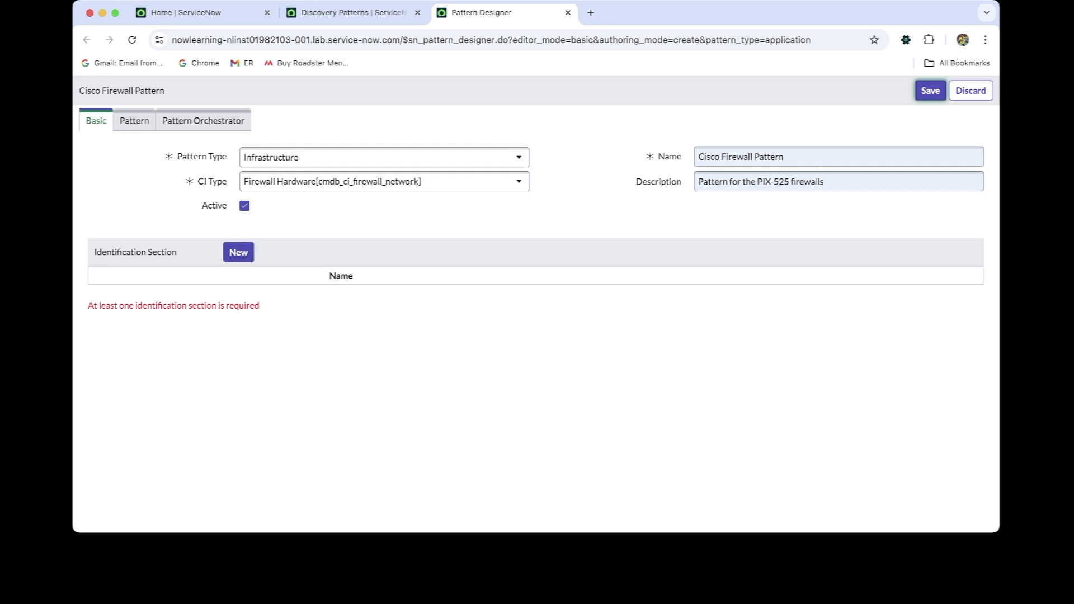
Step: Add an identification section named Discovery to the pattern and save the pattern
{"action": "left_click", "coordinate": [239, 253]}
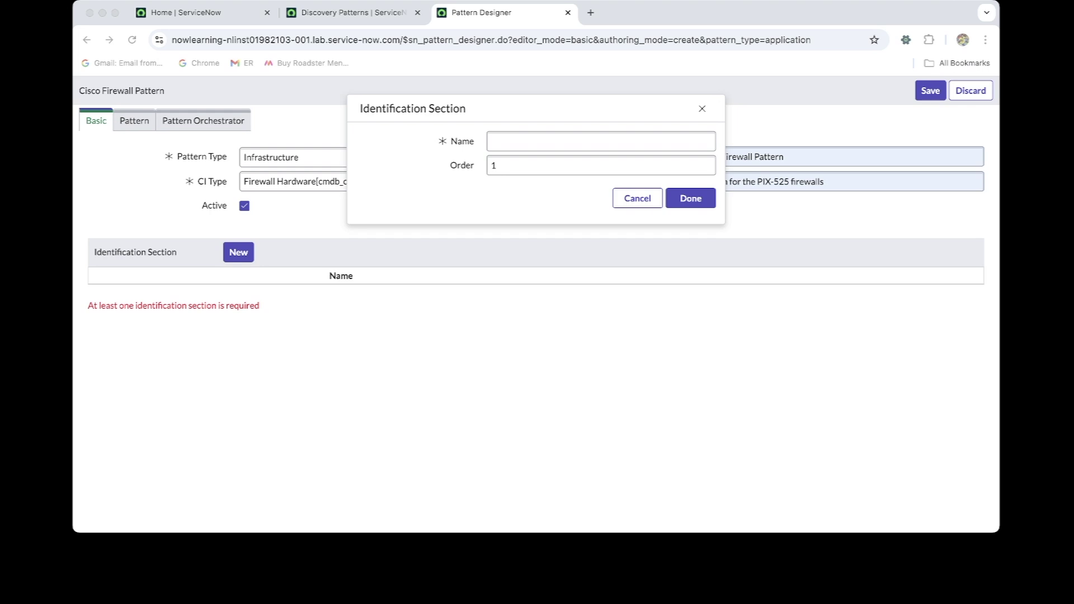
{"action": "left_click", "coordinate": [601, 142]}
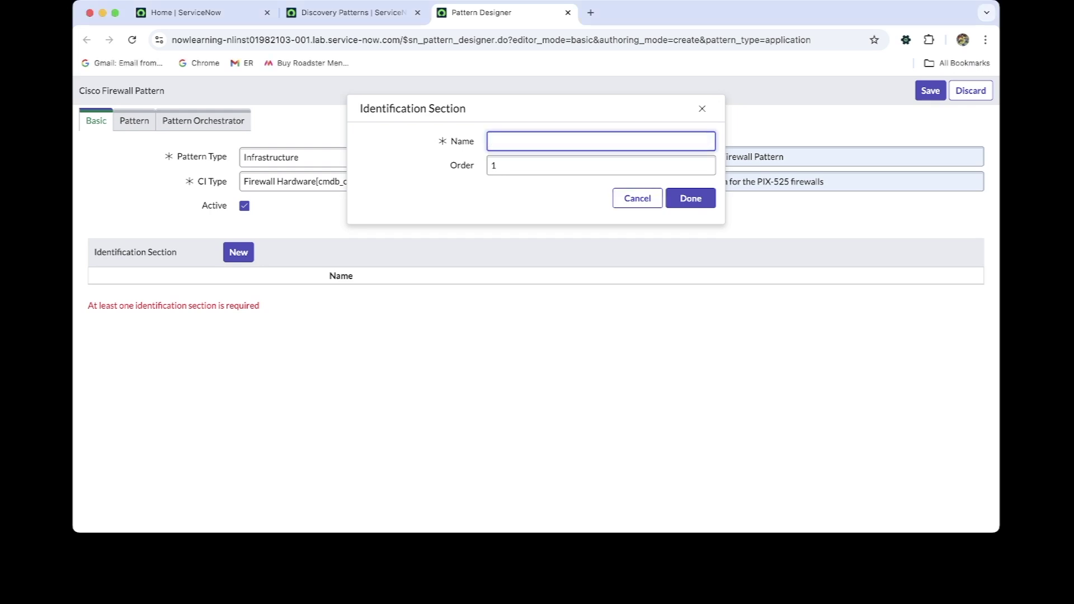
{"action": "type", "text": "Discovery"}
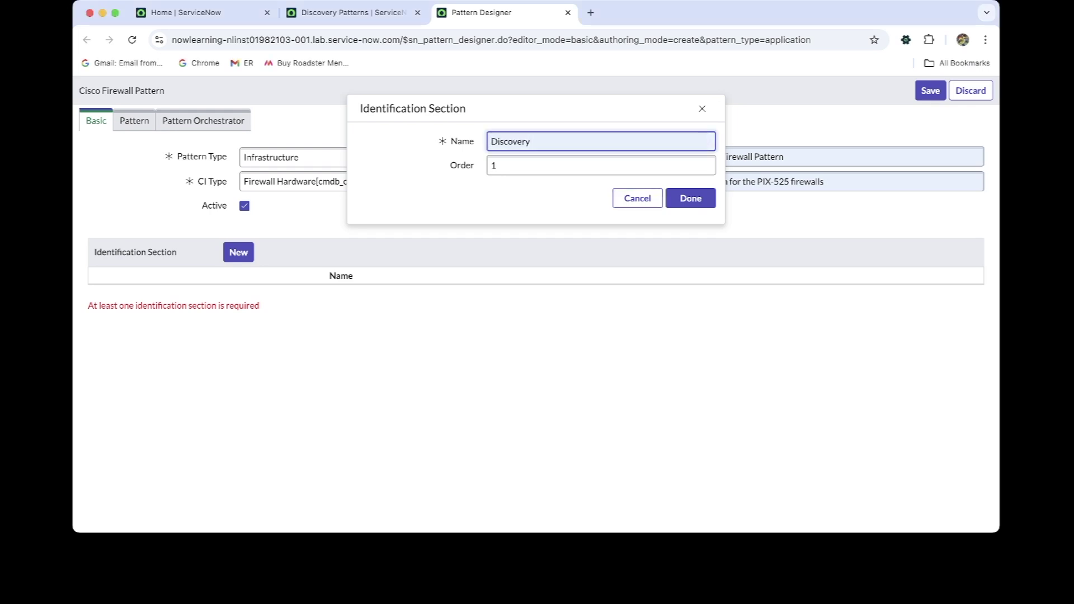
{"action": "left_click", "coordinate": [690, 198]}
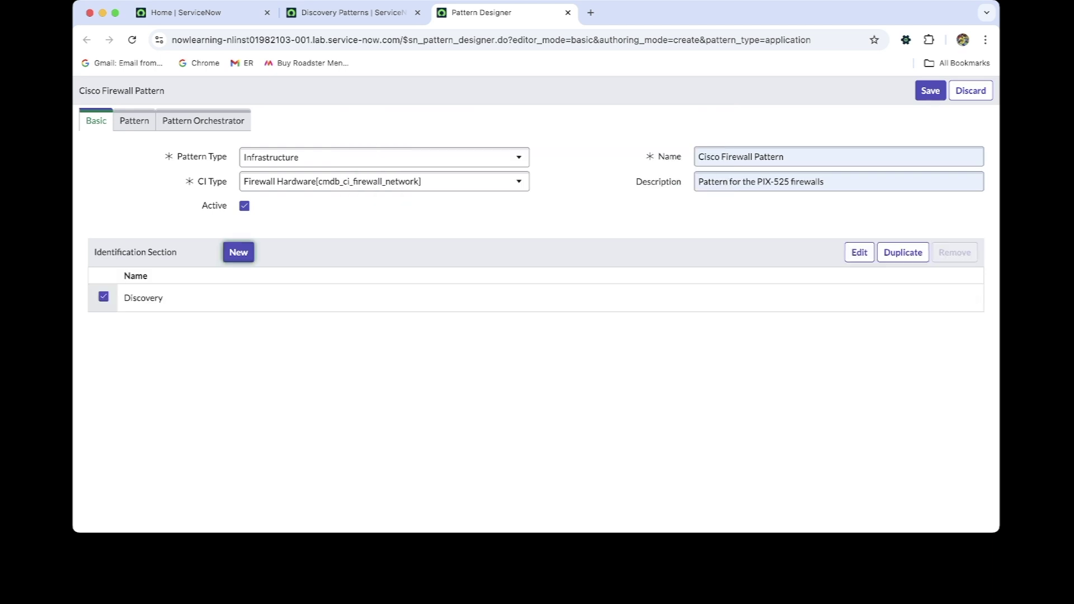
{"action": "key", "text": "super+Tab"}
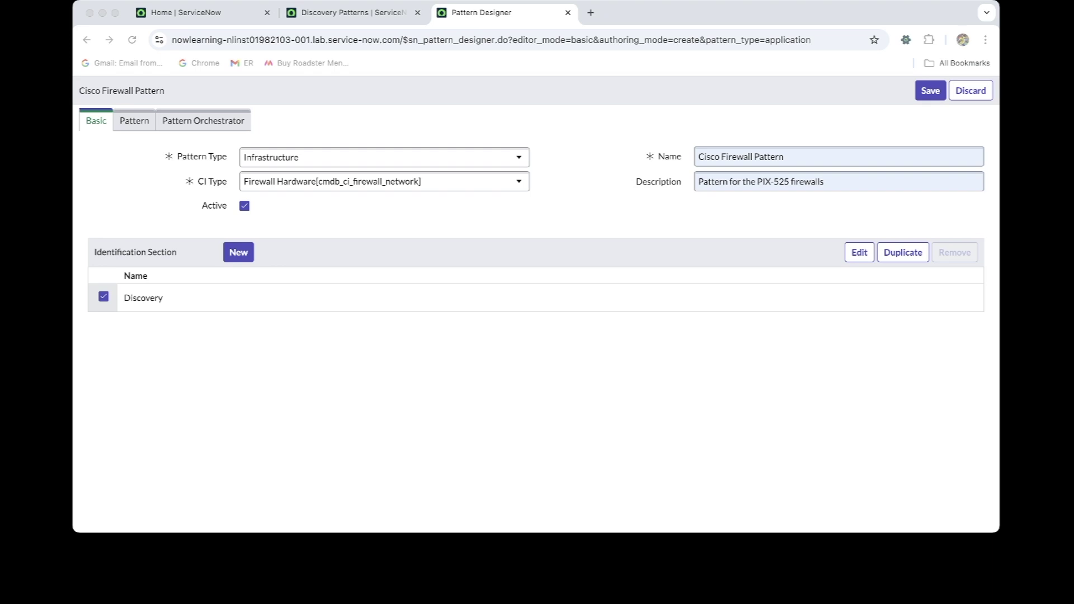
{"action": "left_click", "coordinate": [930, 90]}
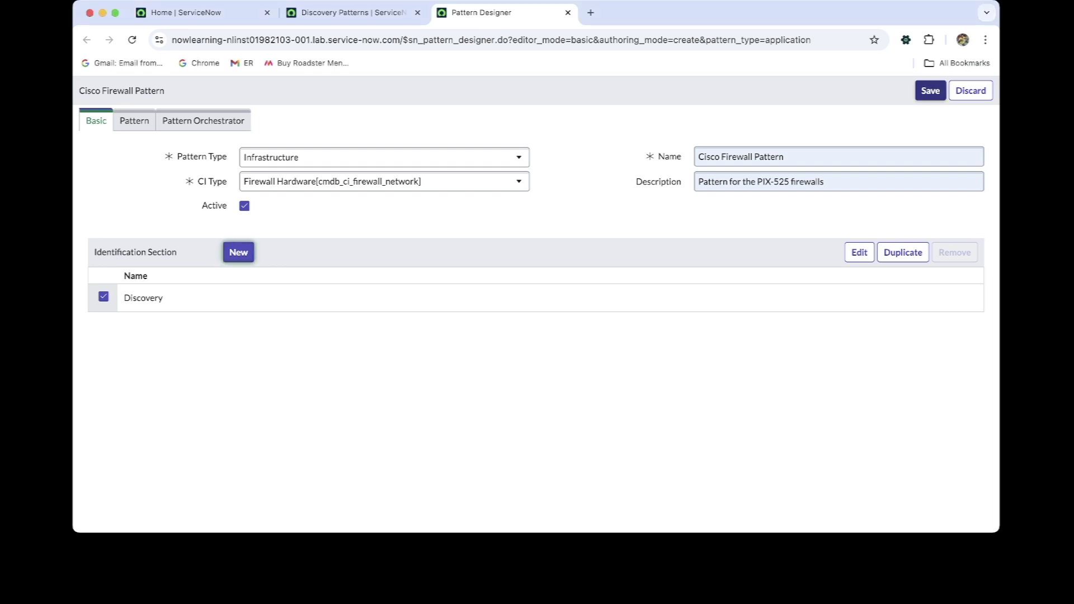
{"action": "left_click", "coordinate": [930, 91]}
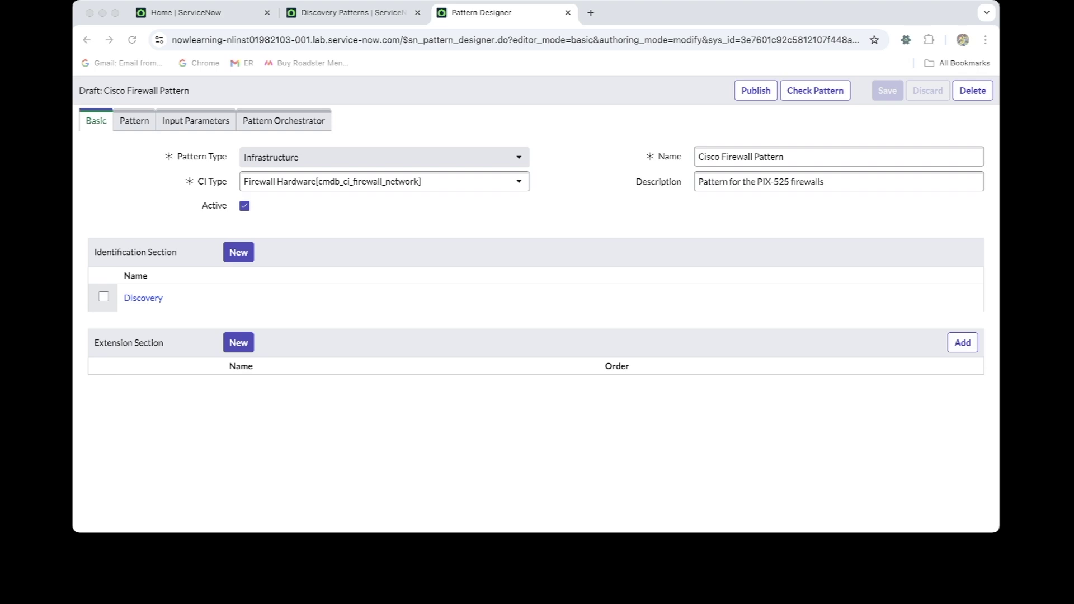
Step: Return to the home page, search the navigator for "snmp" and open the SNMP CI classification list in a separate browser tab
{"action": "left_click", "coordinate": [352, 12]}
{"action": "left_click", "coordinate": [191, 12]}
{"action": "left_click", "coordinate": [208, 93]}
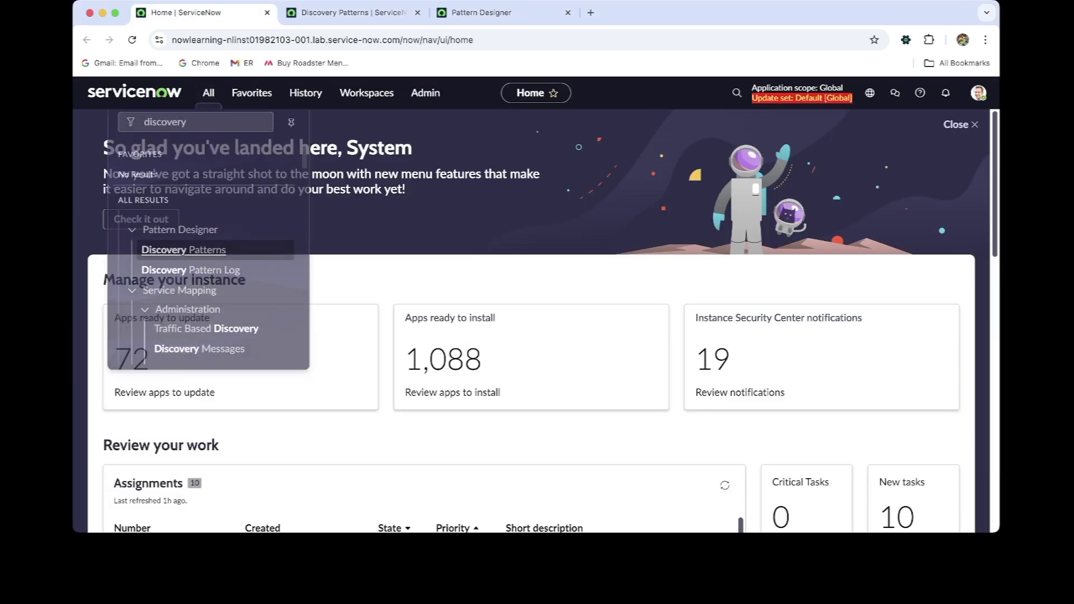
{"action": "type", "text": "snm"}
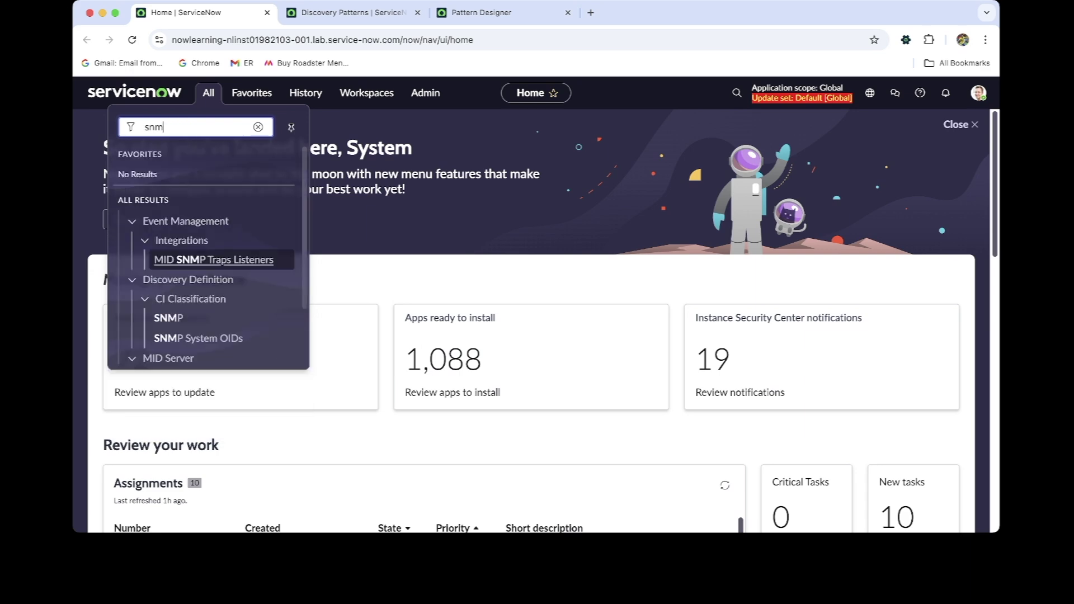
{"action": "type", "text": "p"}
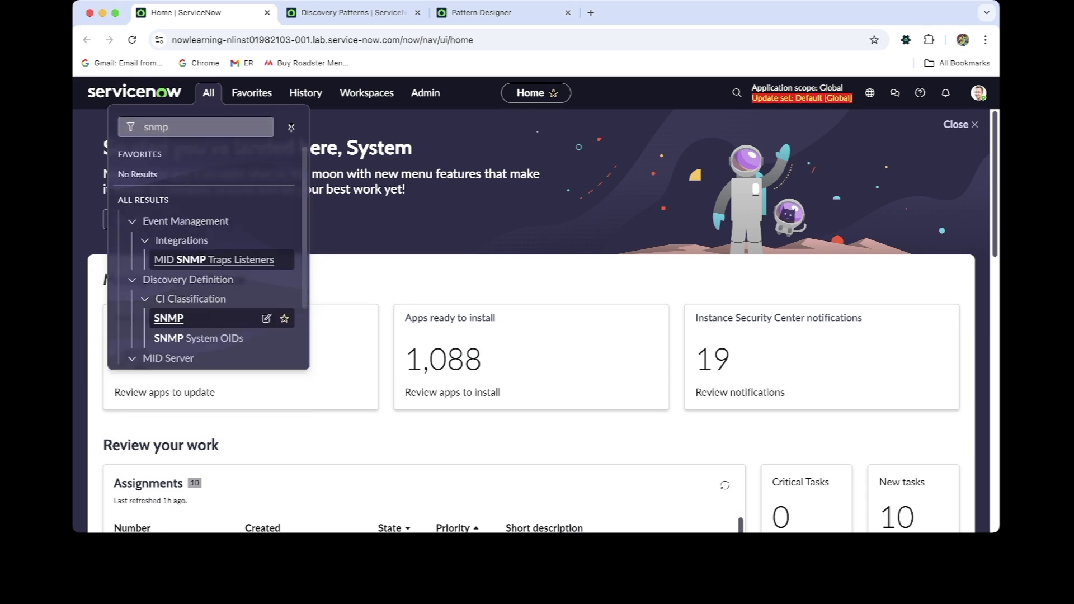
{"action": "left_click", "coordinate": [169, 317]}
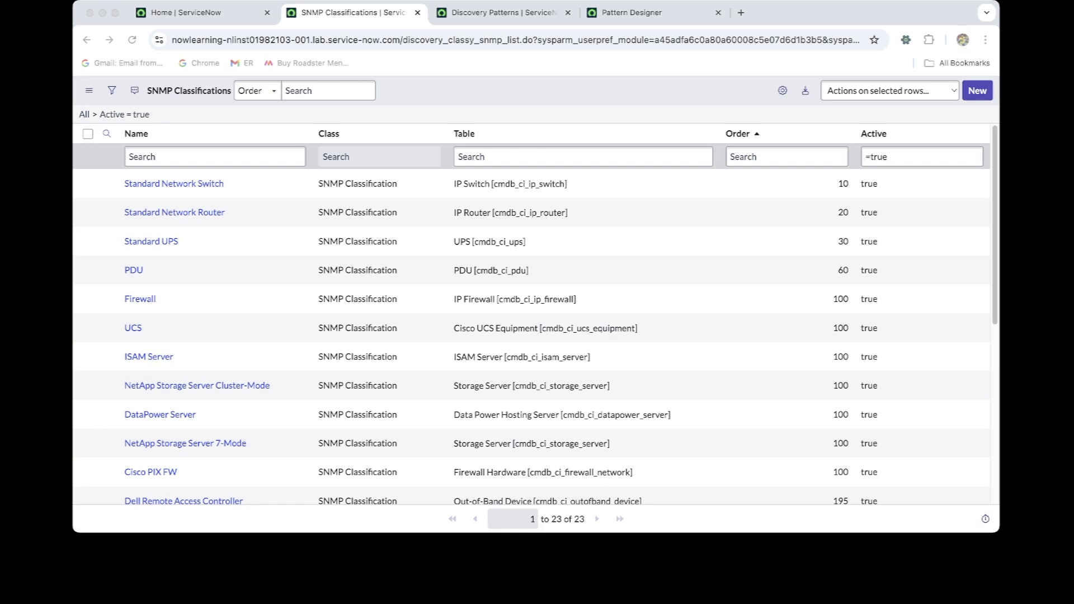
Step: Filter the SNMP classifications by the name Cisco PIX FW and open that record to view its SNMP OID classifications
{"action": "left_click", "coordinate": [215, 157]}
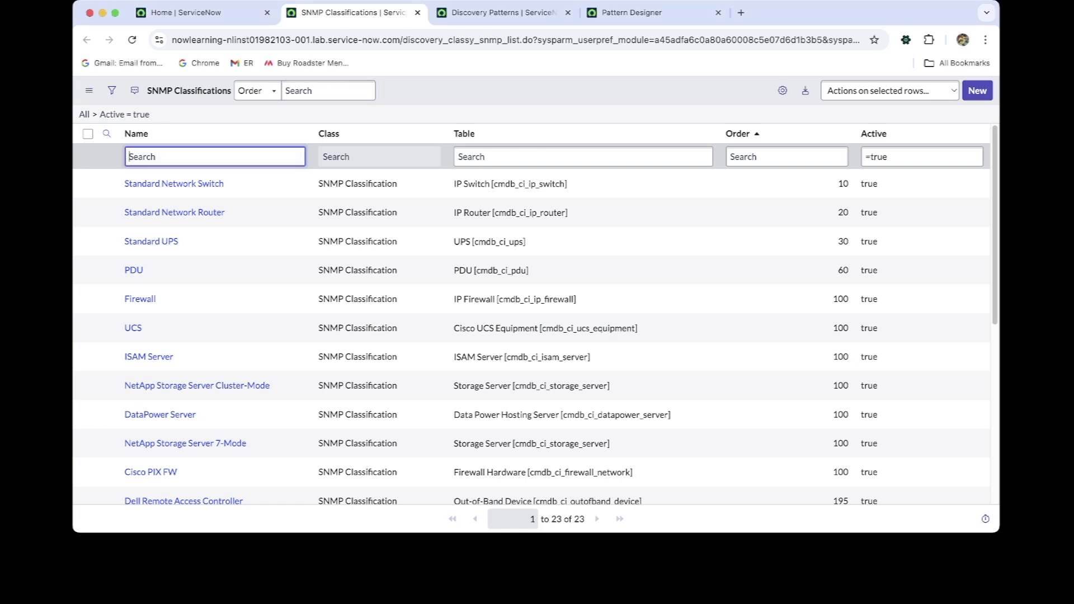
{"action": "left_click", "coordinate": [168, 183]}
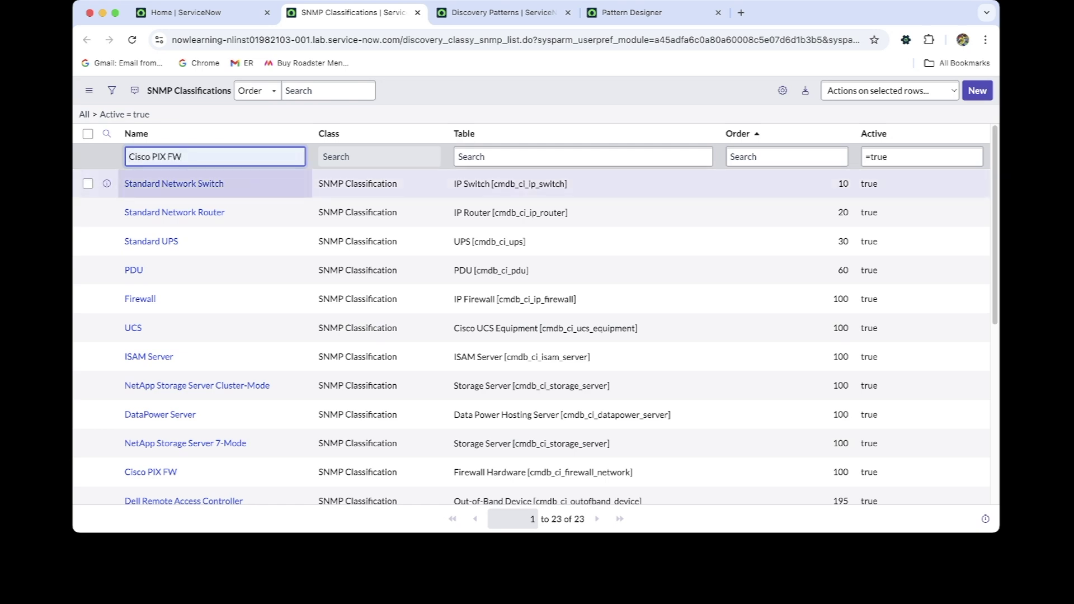
{"action": "key", "text": "Return"}
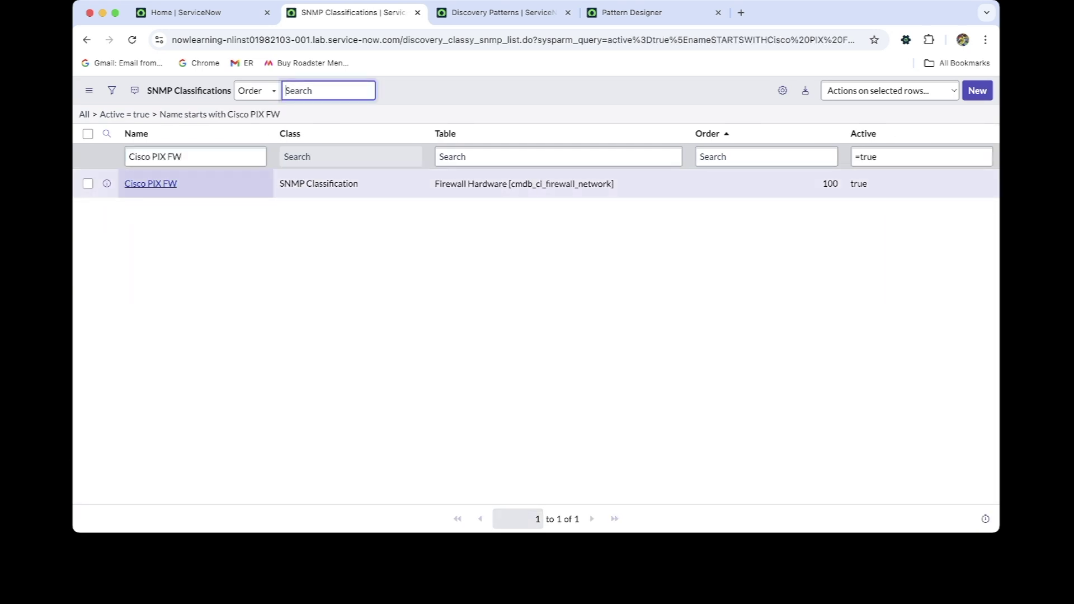
{"action": "left_click", "coordinate": [151, 183]}
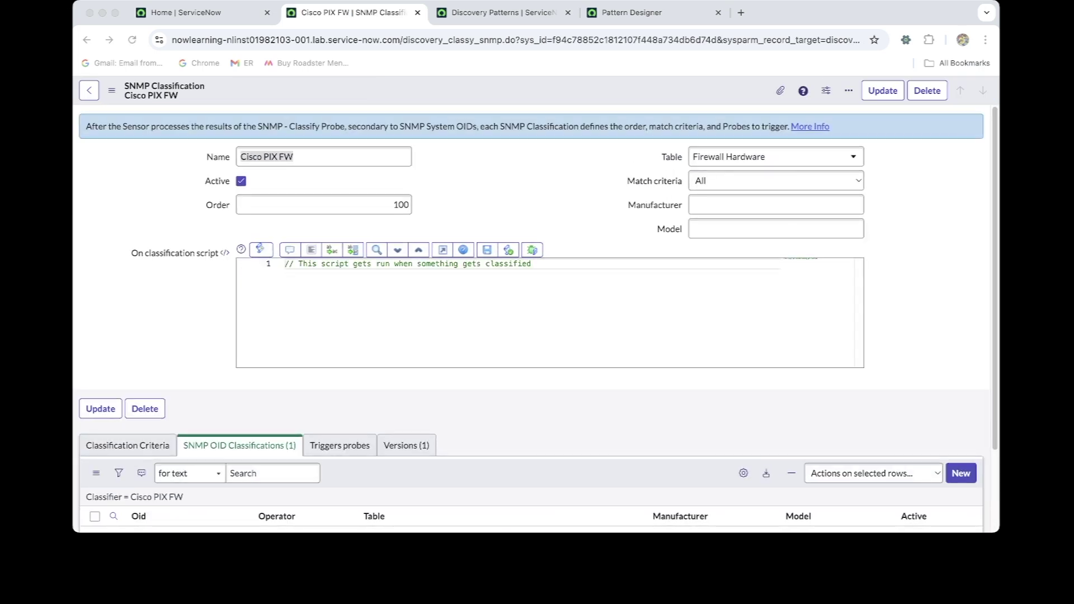
{"action": "scroll", "coordinate": [534, 313], "scroll_direction": "down", "scroll_amount": 2}
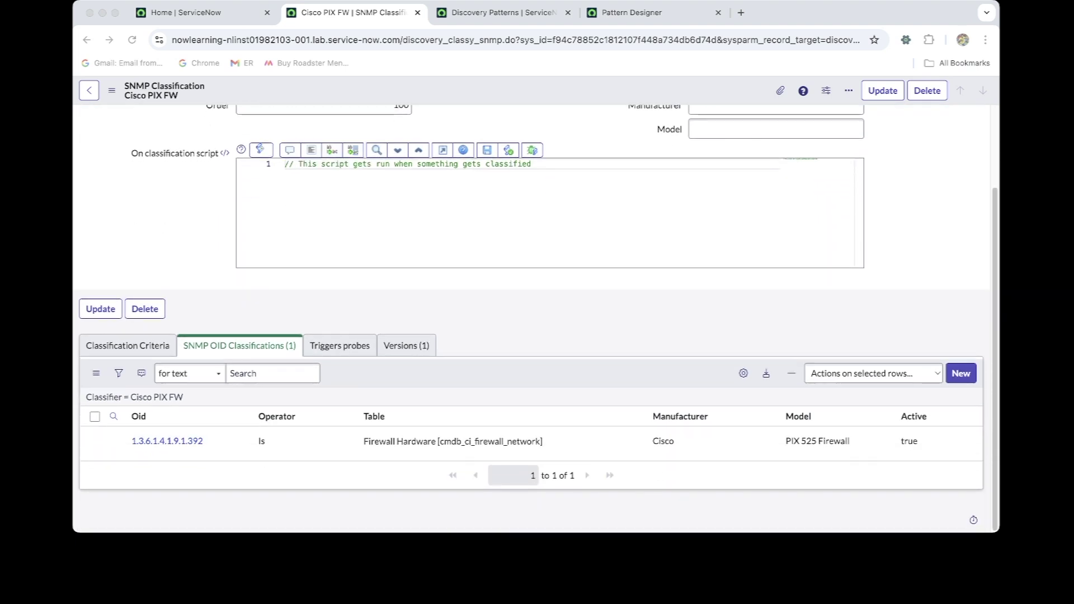
Step: Add the Horizontal Pattern probe to the triggers probes of the Cisco PIX FW classification and save the list
{"action": "left_click", "coordinate": [343, 346]}
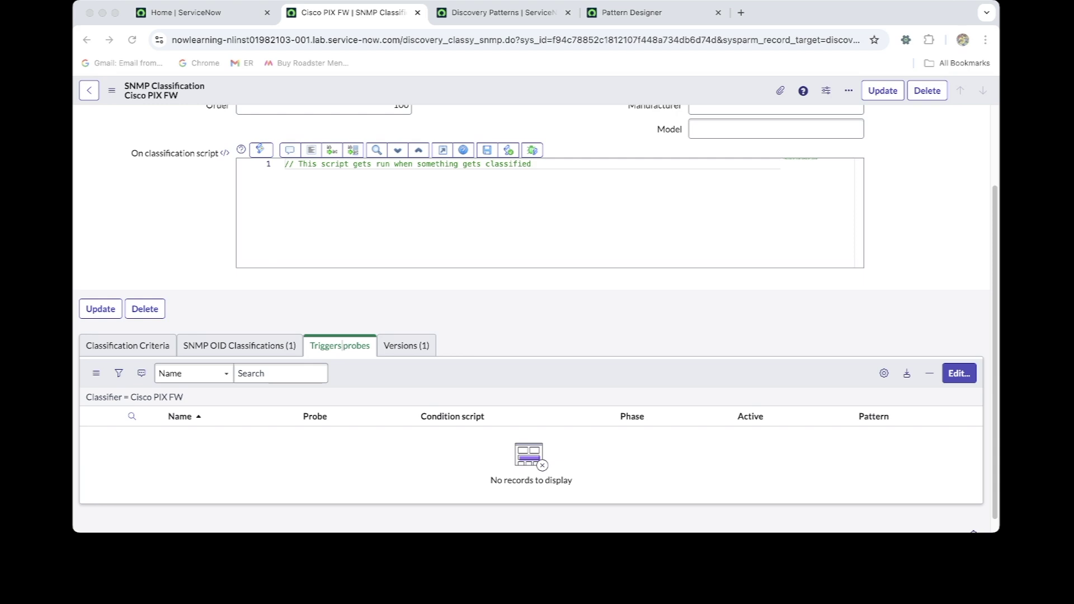
{"action": "left_click", "coordinate": [959, 374]}
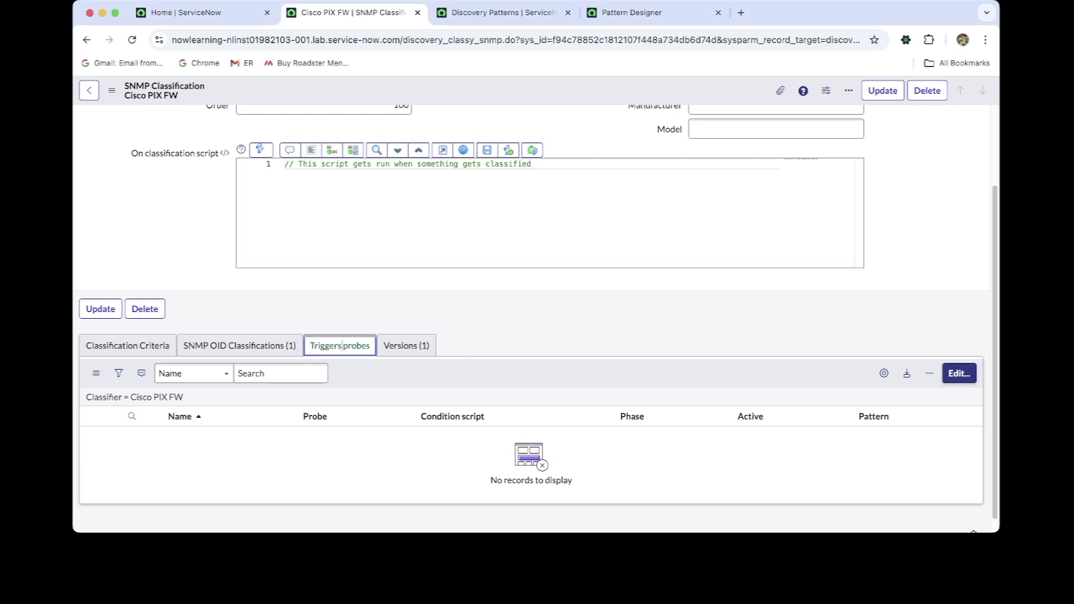
{"action": "left_click", "coordinate": [959, 374]}
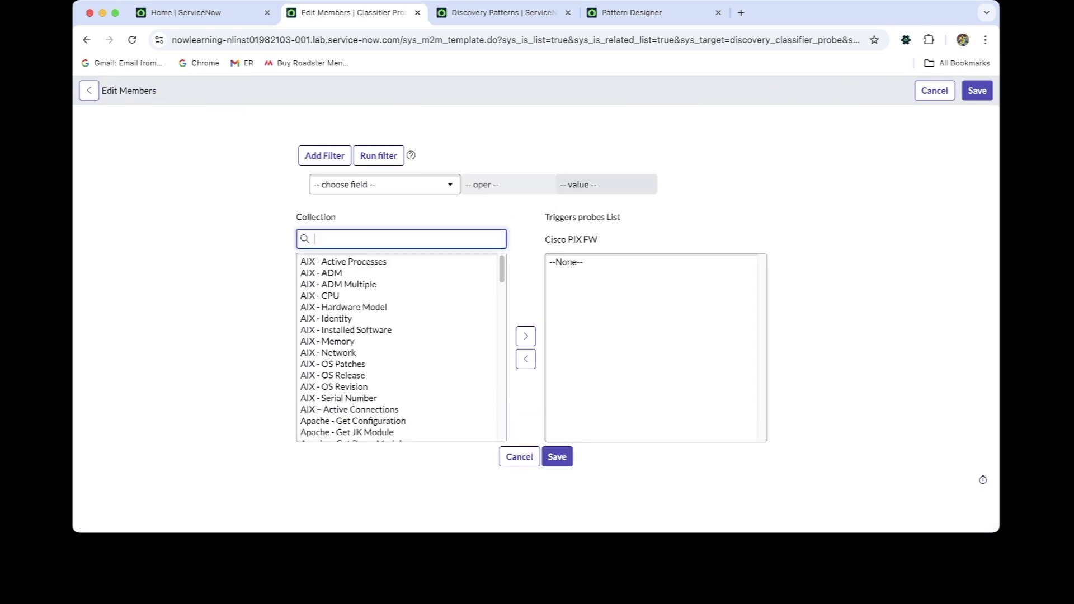
{"action": "type", "text": "hori"}
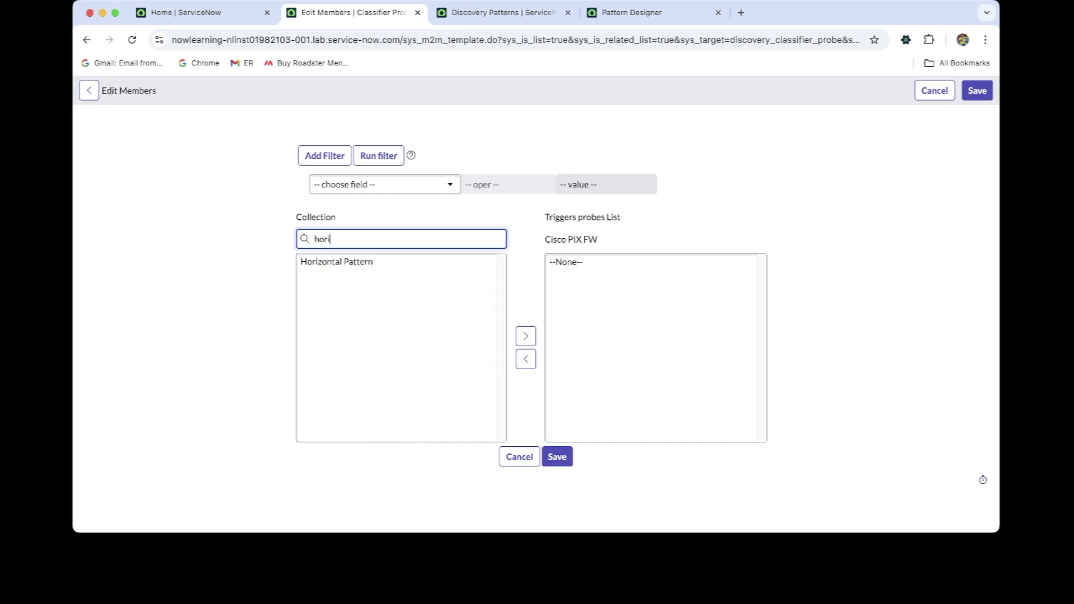
{"action": "left_click", "coordinate": [337, 262]}
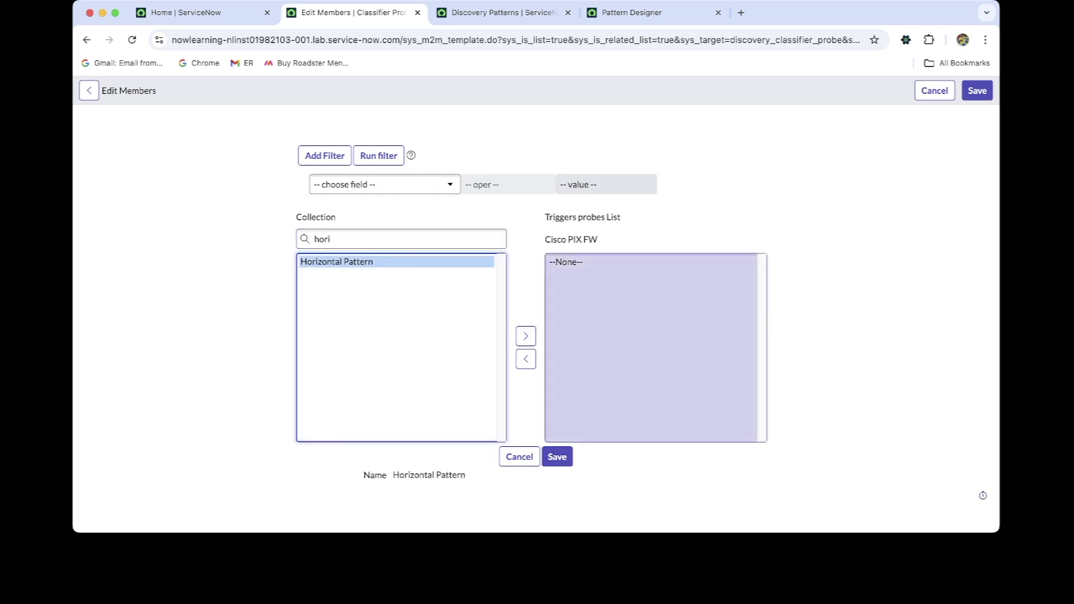
{"action": "left_click", "coordinate": [521, 337]}
{"action": "left_click", "coordinate": [553, 457]}
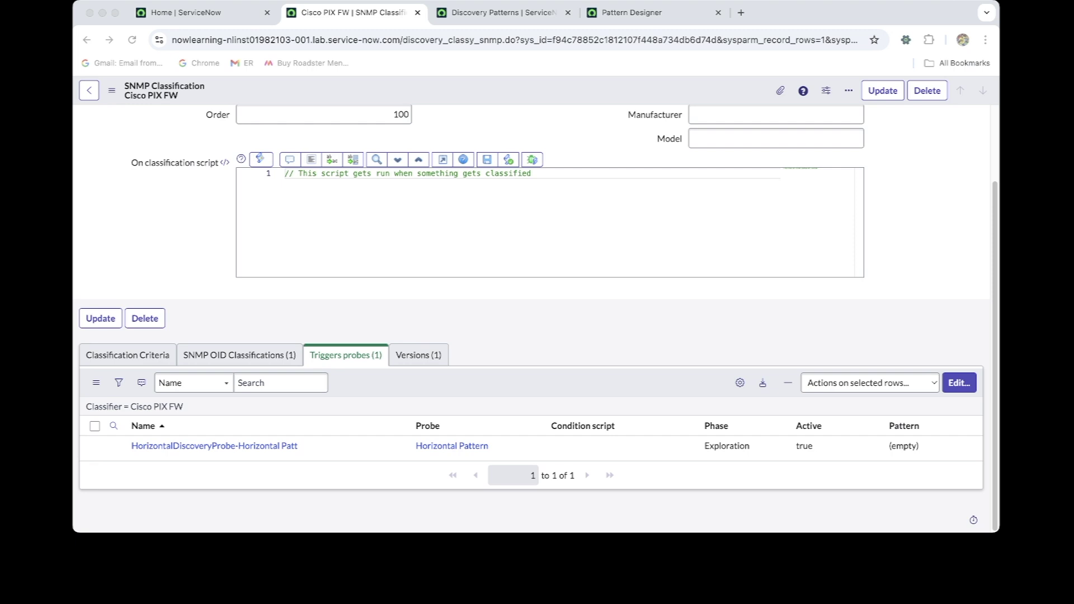
Step: Set the triggered probe's phase to Identification and its pattern to Cisco Firewall Pattern
{"action": "double_click", "coordinate": [727, 446]}
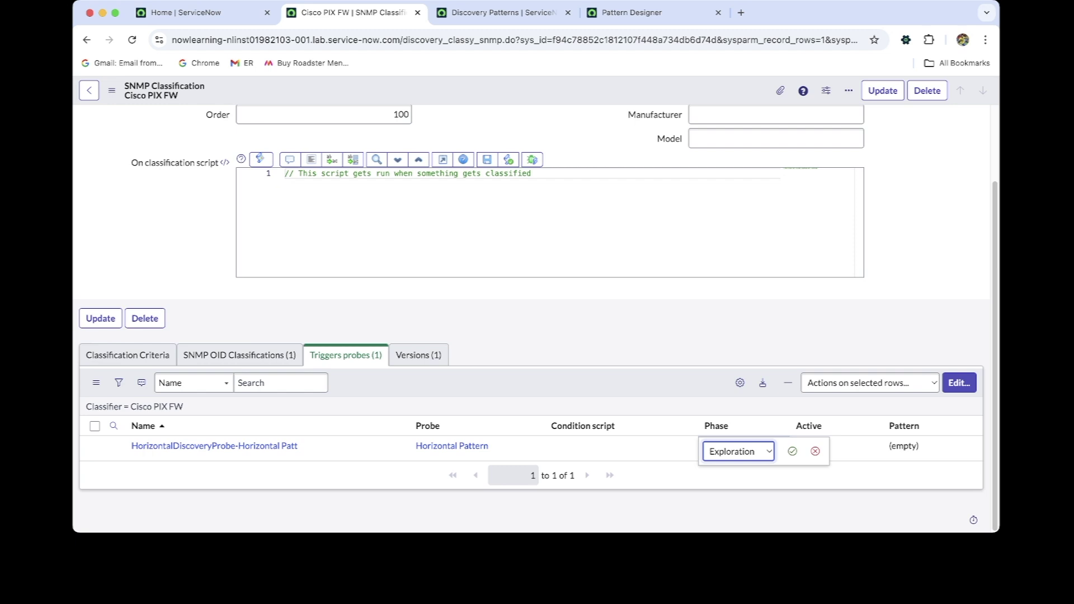
{"action": "left_click", "coordinate": [792, 451]}
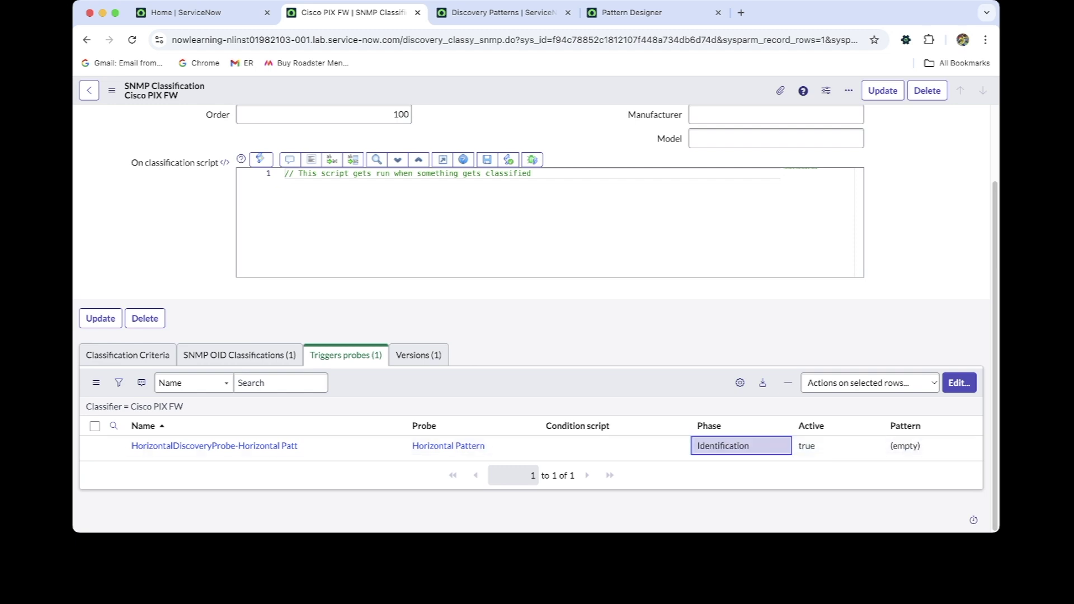
{"action": "key", "text": "super+Tab"}
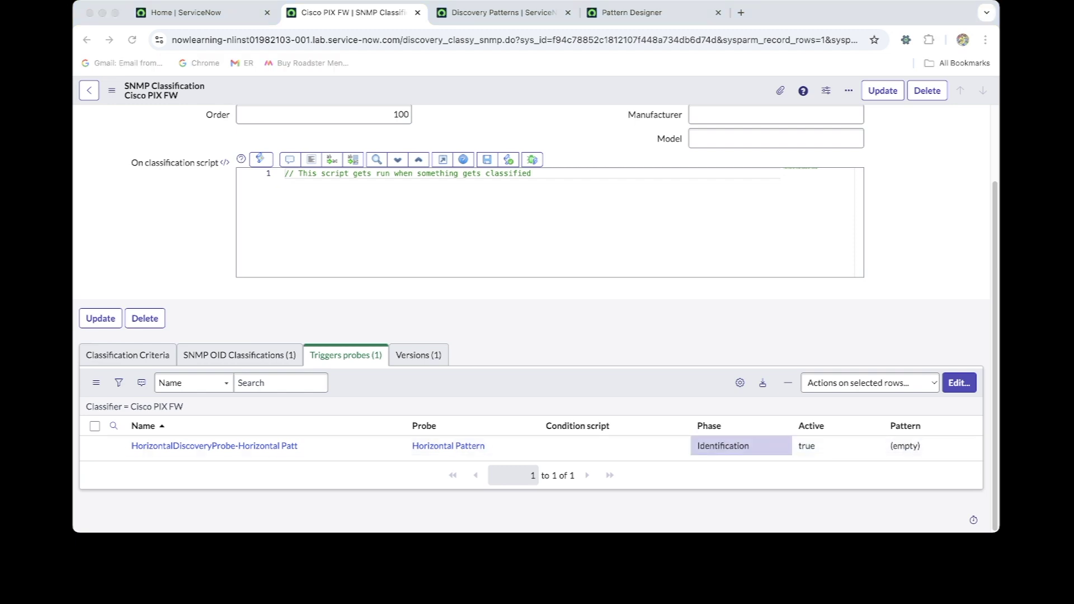
{"action": "double_click", "coordinate": [918, 446]}
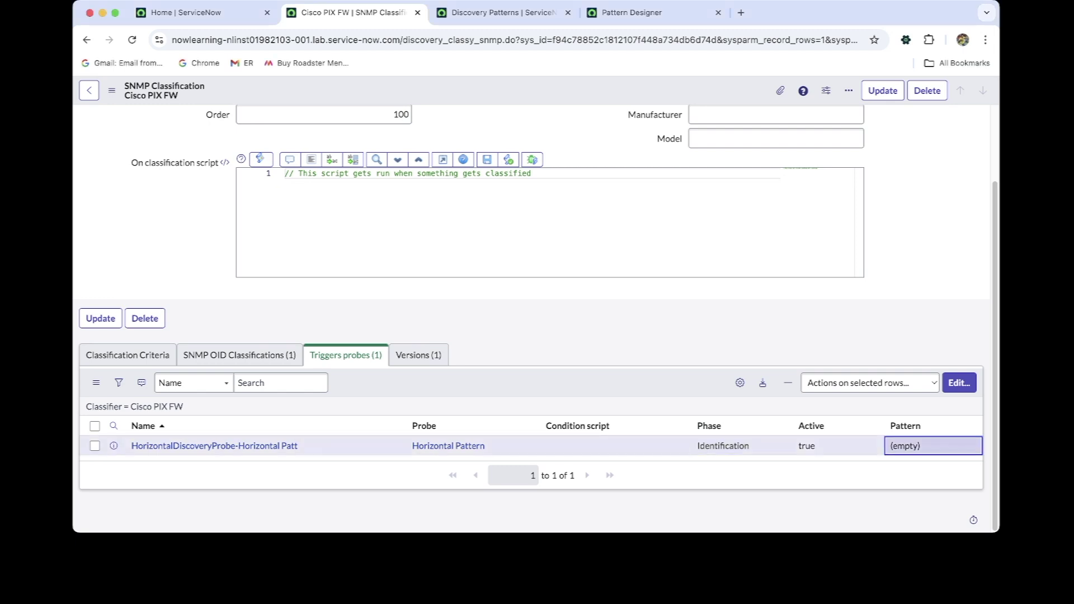
{"action": "key", "text": "super+Tab"}
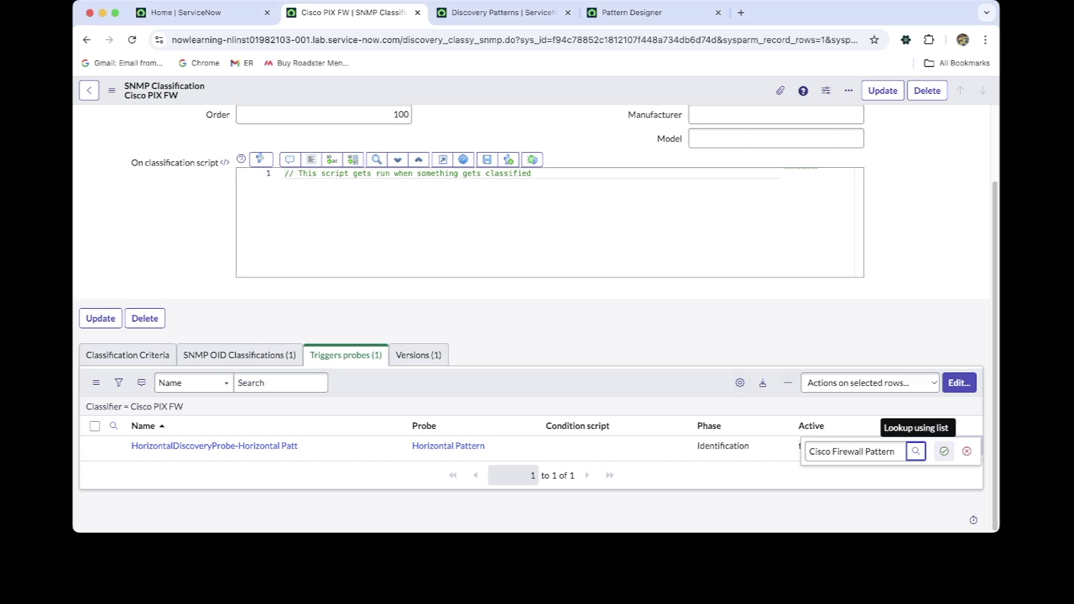
{"action": "left_click", "coordinate": [944, 451]}
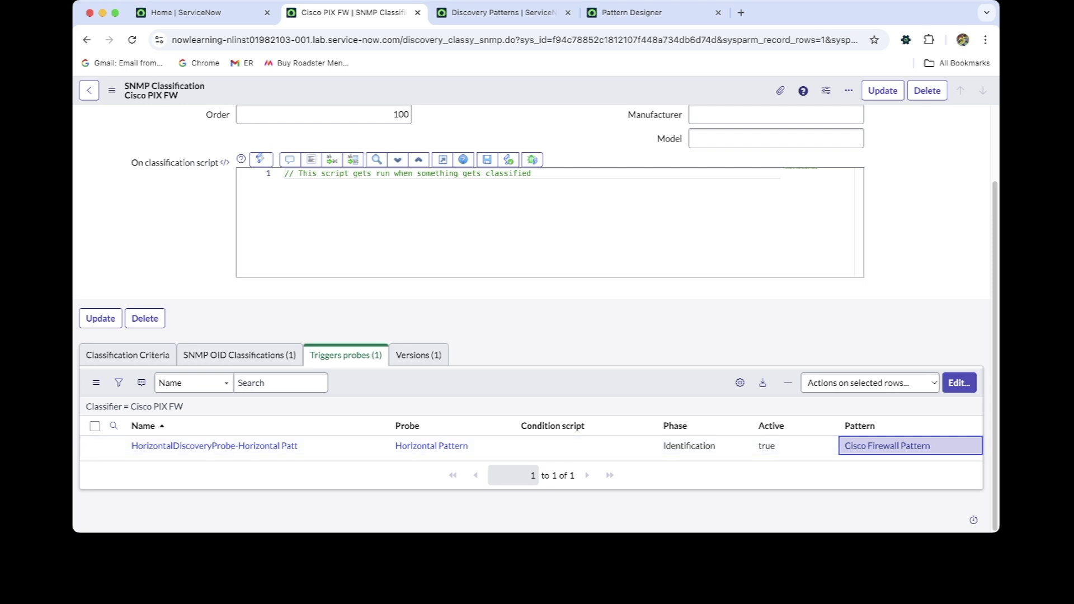
Step: Open the Discovery section of Cisco Firewall Pattern and connect debug mode to host 198.51.106.64 with automatic MID Server selection
{"action": "key", "text": "super+Tab"}
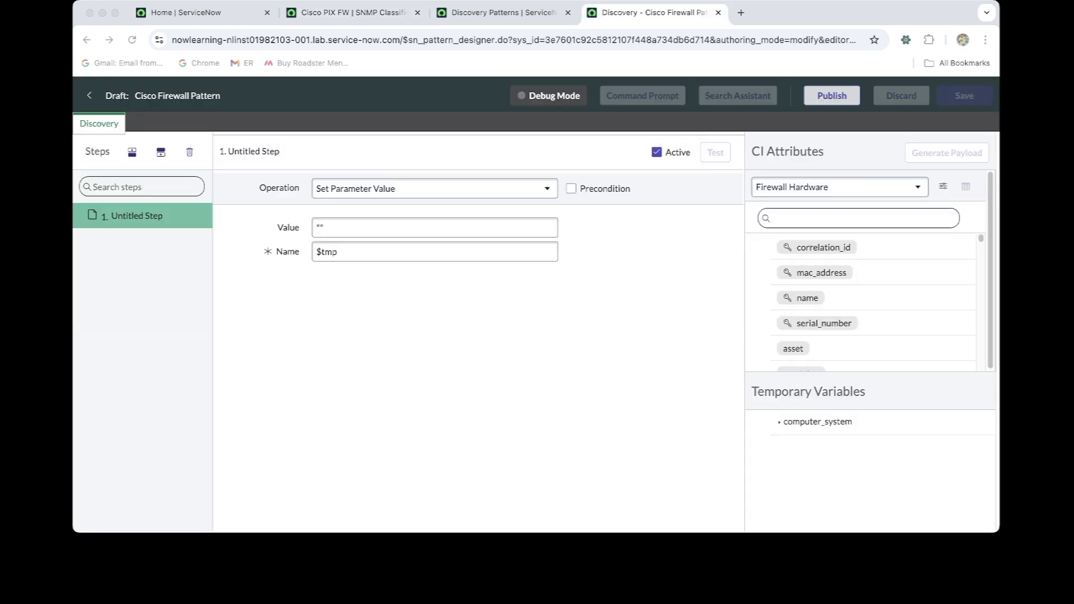
{"action": "left_click", "coordinate": [548, 96]}
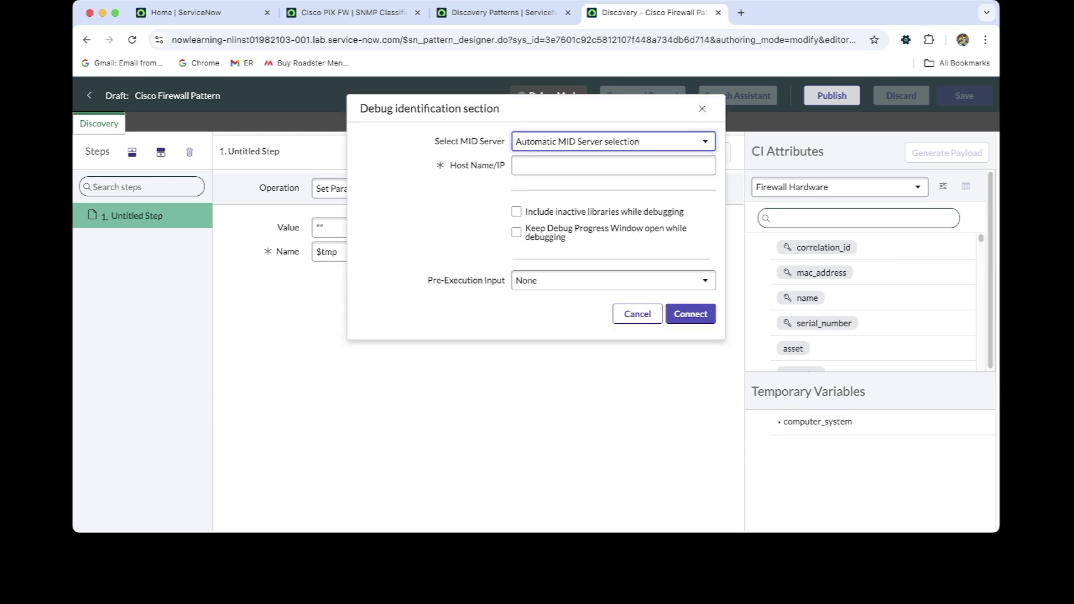
{"action": "key", "text": "super+Tab"}
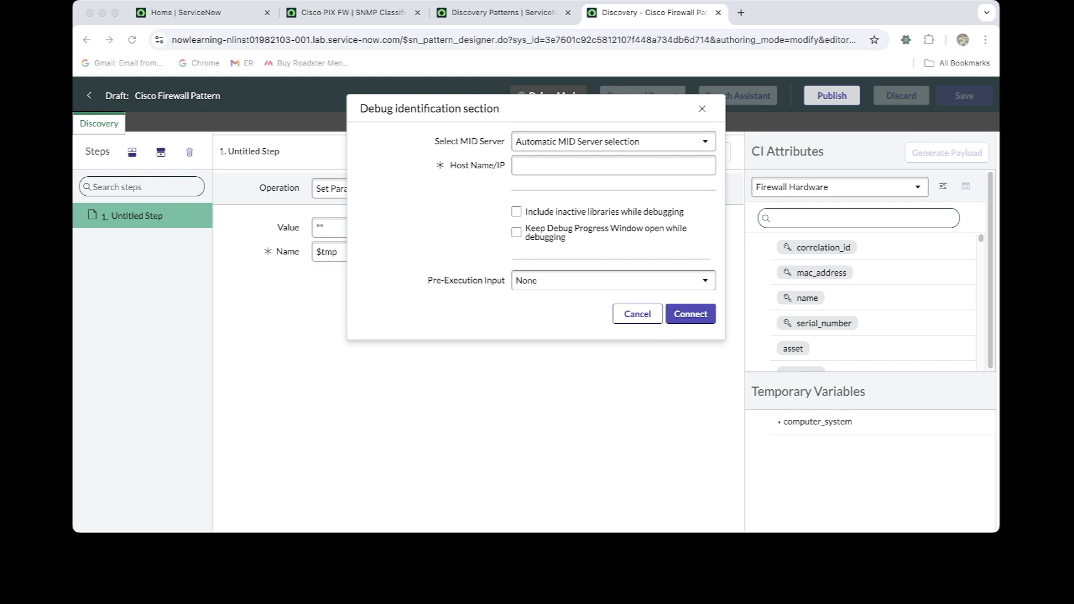
{"action": "key", "text": "super+Tab"}
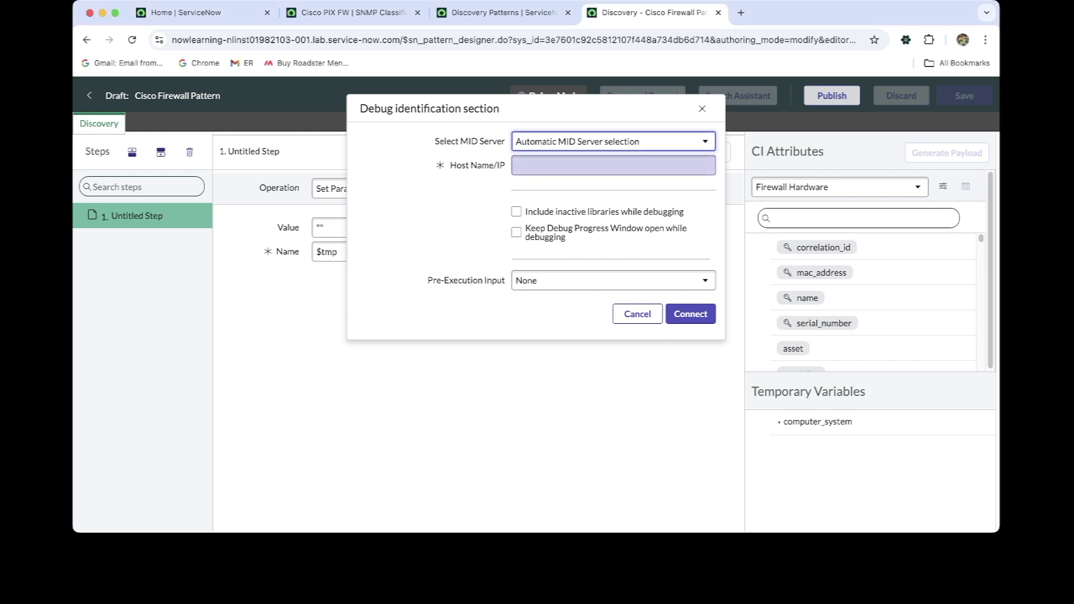
{"action": "left_click", "coordinate": [613, 166]}
{"action": "type", "text": "198.51.106.64"}
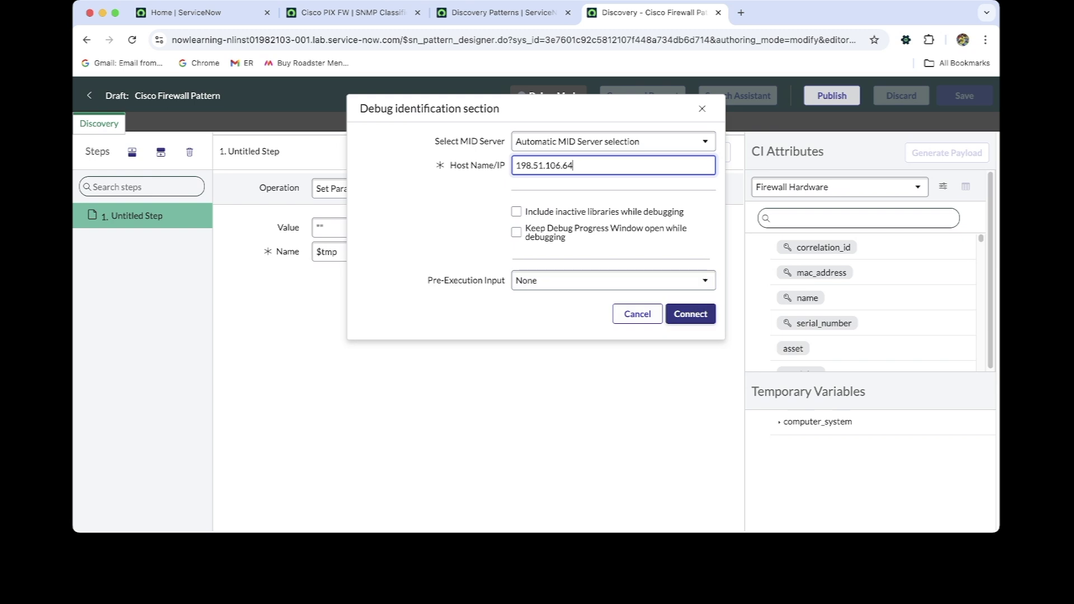
{"action": "left_click", "coordinate": [690, 314]}
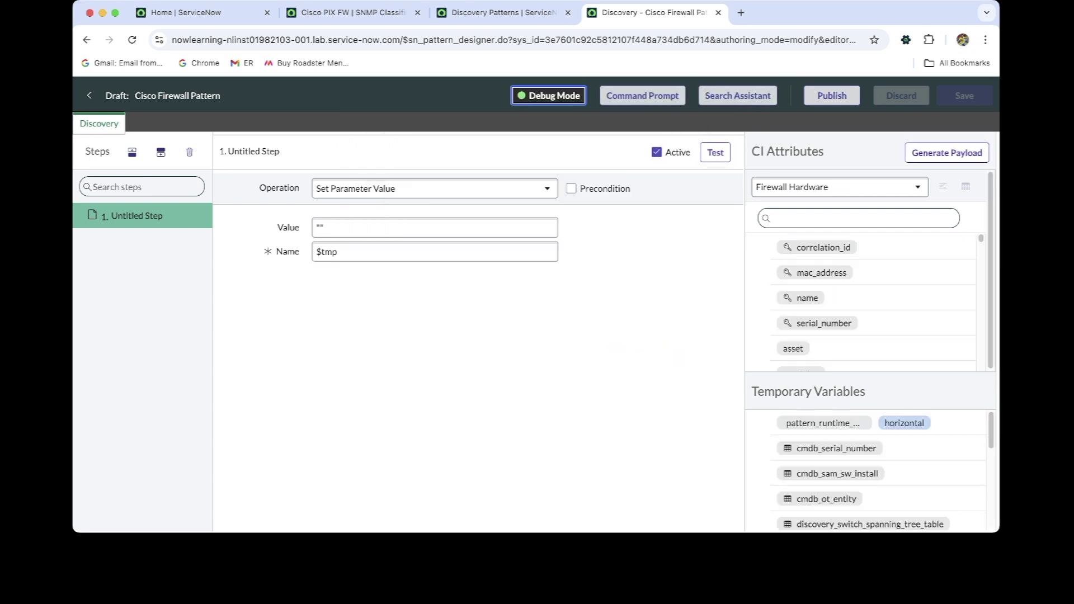
{"action": "key", "text": "super+Tab"}
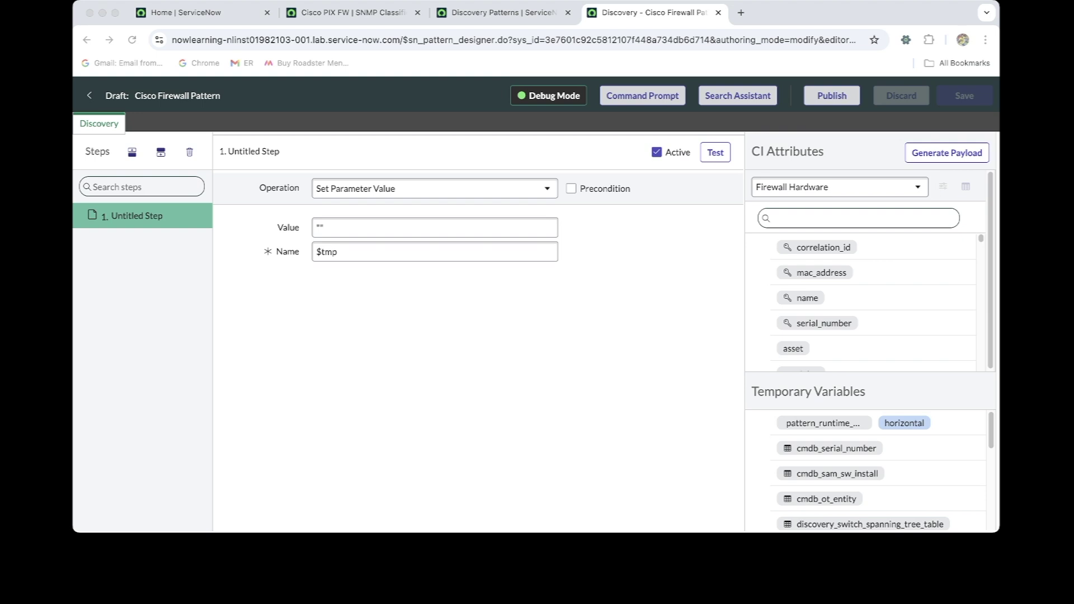
Step: Make the pattern's first step set the value "firewall" for the CI attribute device_type
{"action": "scroll", "coordinate": [865, 272], "scroll_direction": "down", "scroll_amount": 1}
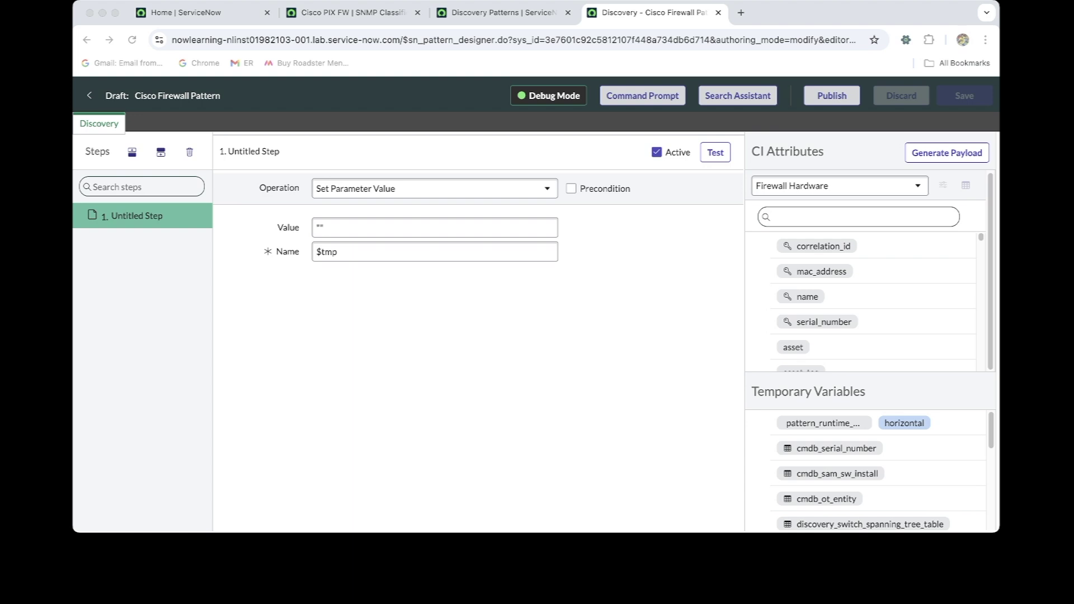
{"action": "left_click", "coordinate": [320, 227]}
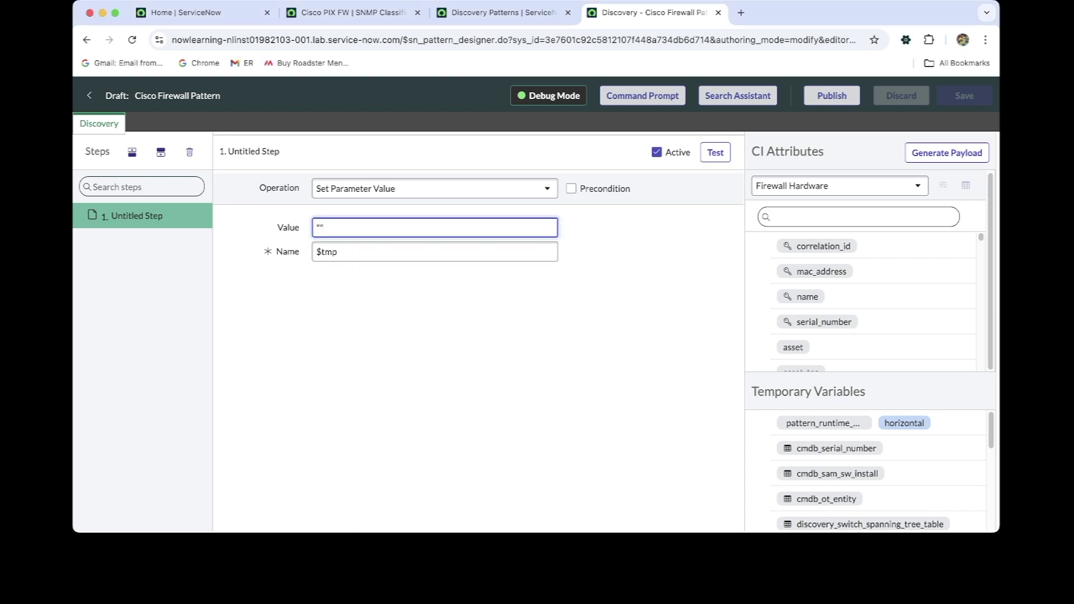
{"action": "type", "text": "firew"}
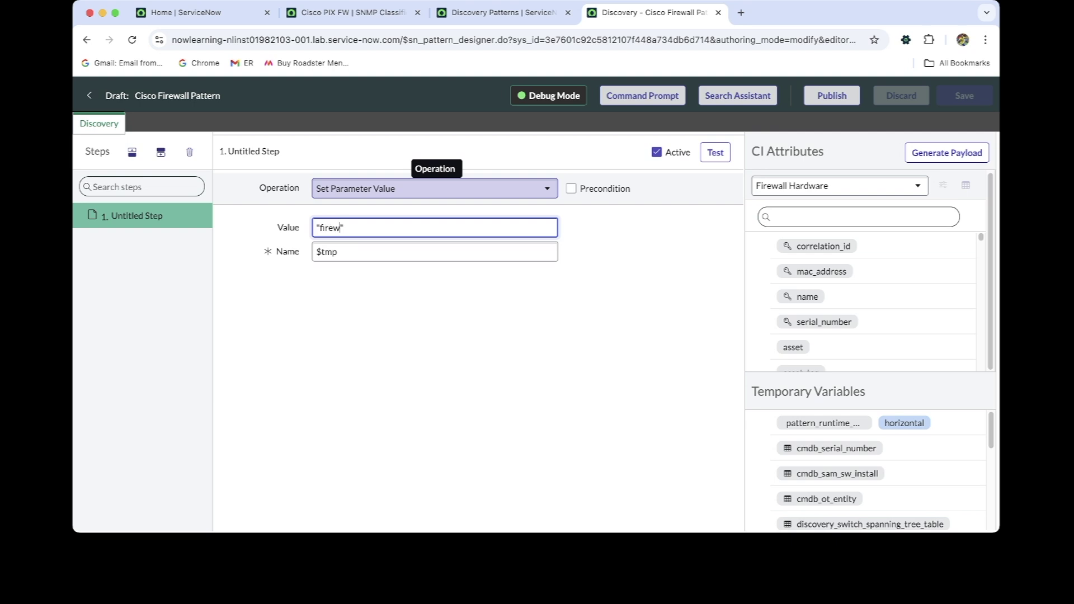
{"action": "type", "text": "all"}
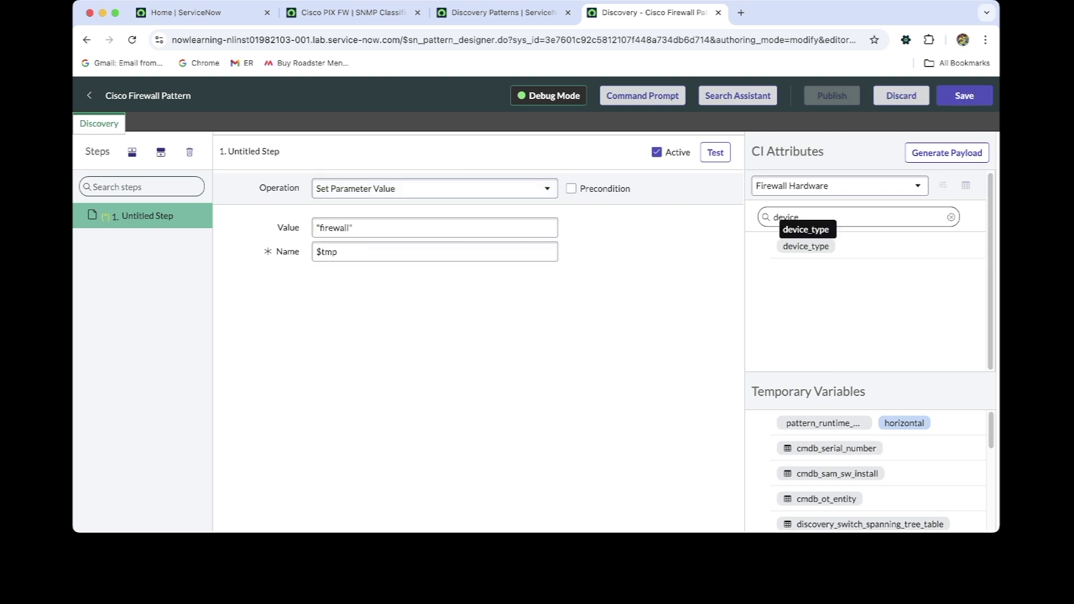
{"action": "left_click_drag", "start_coordinate": [806, 246], "coordinate": [435, 252]}
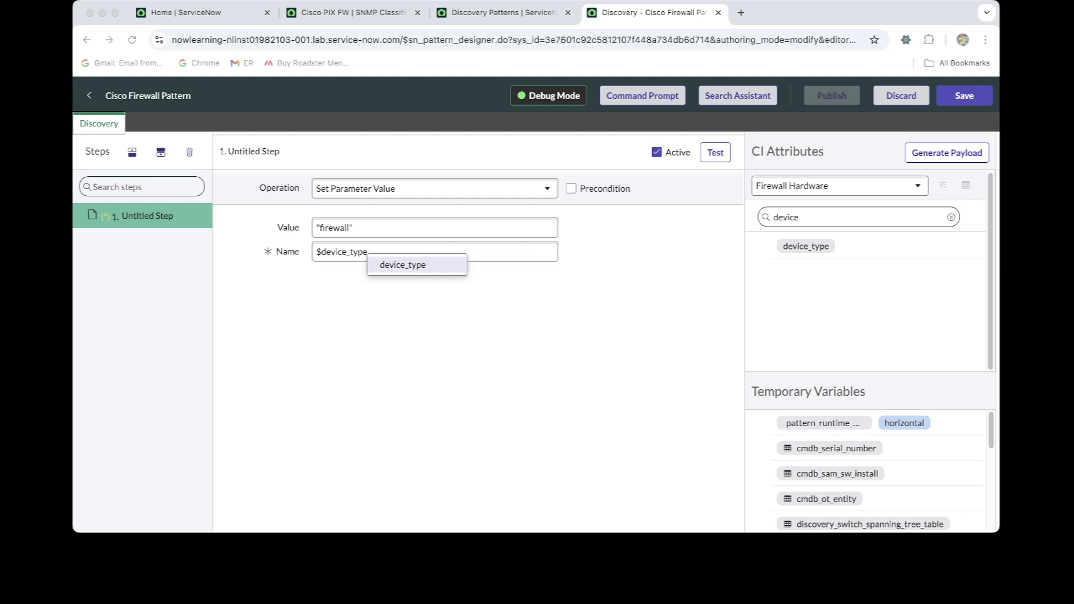
Step: Save and publish Cisco Firewall Pattern, dismiss the notifications and close the Pattern Designer browser tab
{"action": "left_click", "coordinate": [965, 96]}
{"action": "left_click", "coordinate": [965, 96]}
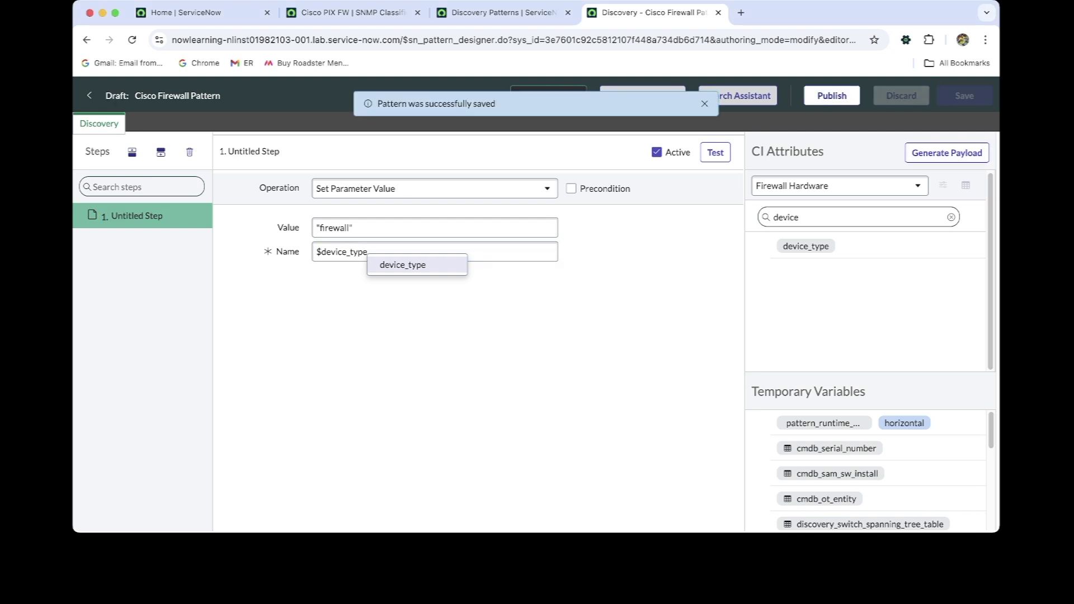
{"action": "left_click", "coordinate": [832, 96]}
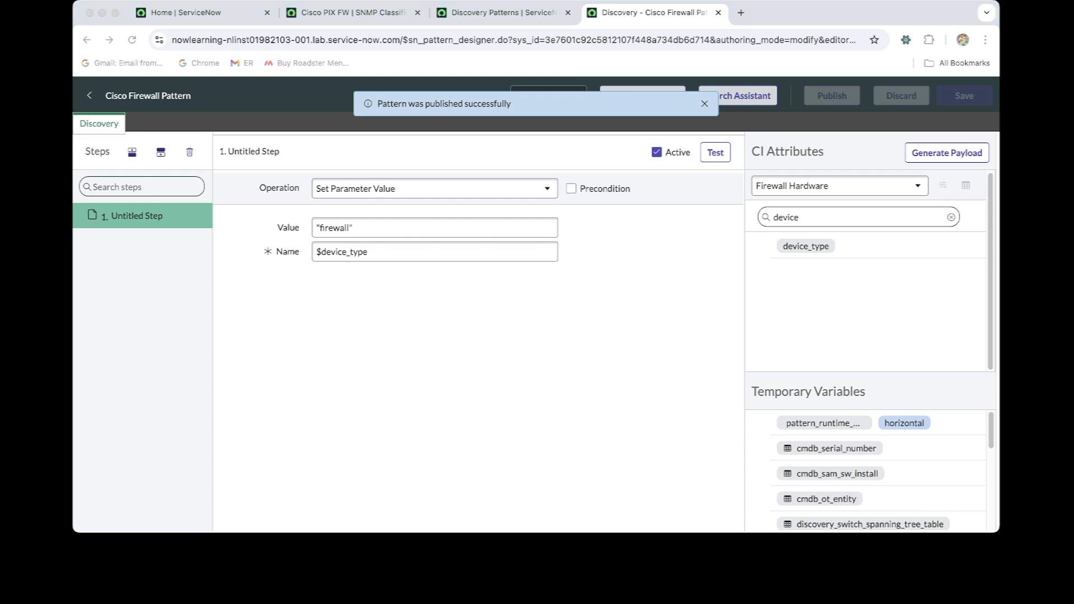
{"action": "left_click", "coordinate": [704, 104]}
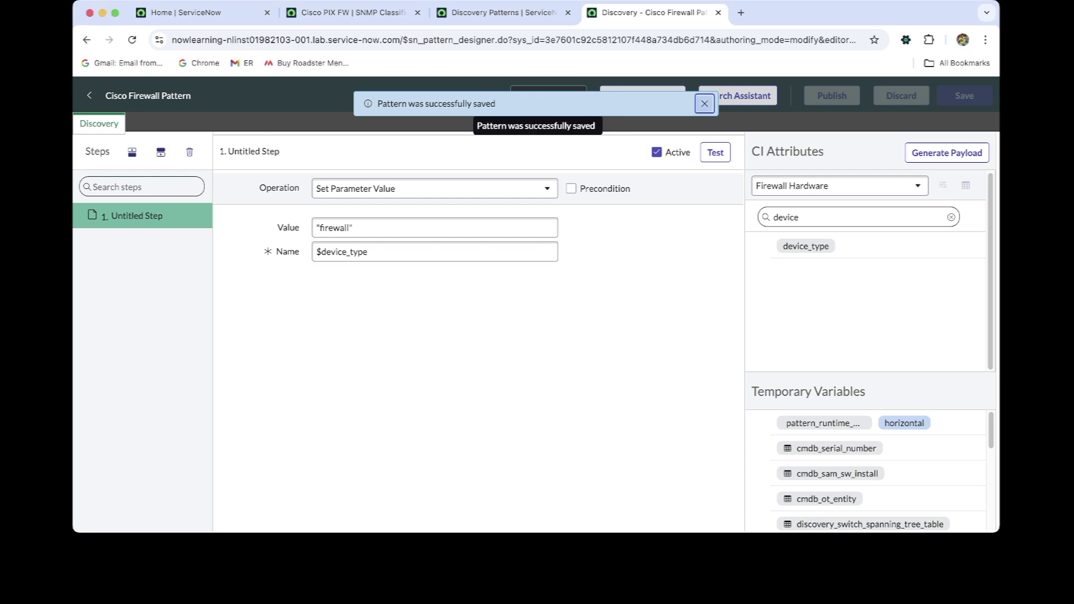
{"action": "left_click", "coordinate": [705, 104]}
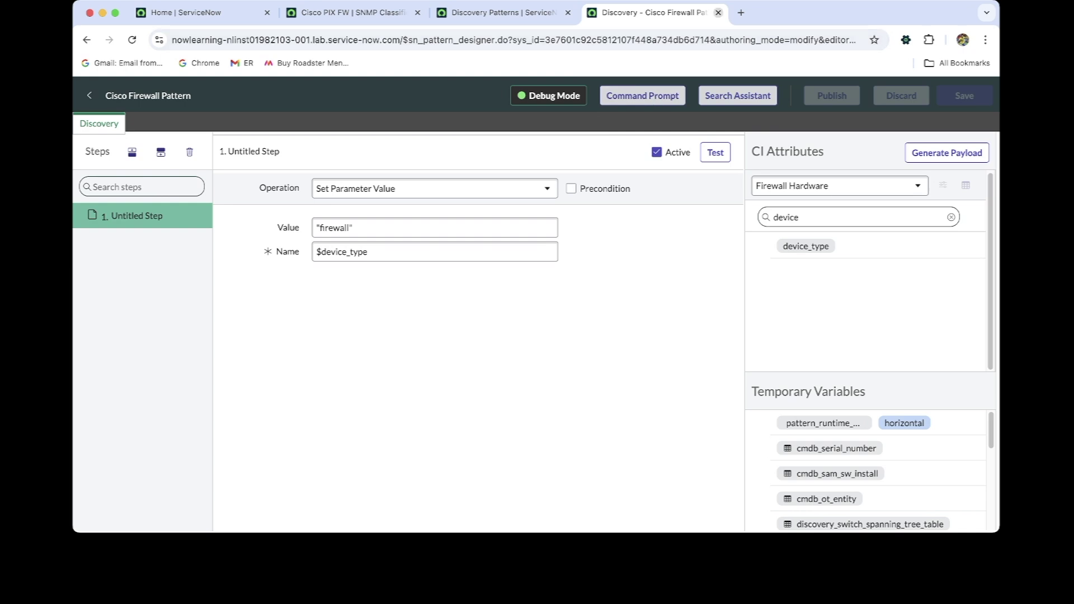
{"action": "left_click", "coordinate": [718, 12]}
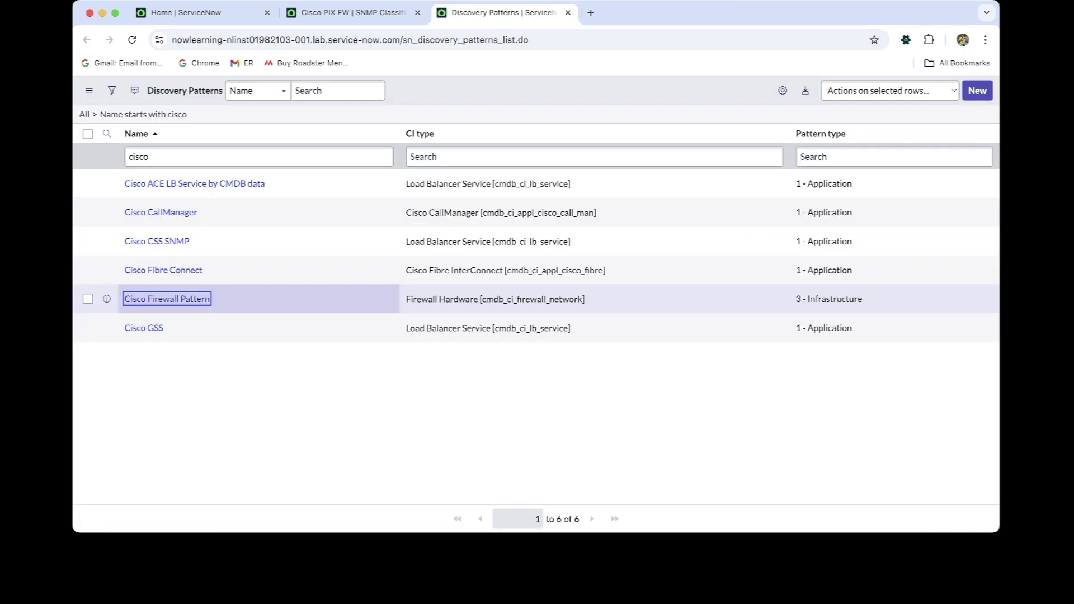
Step: Return to the home page, search the navigator for "discovery sc" and open Discovery Schedules in a separate browser tab
{"action": "left_click", "coordinate": [353, 13]}
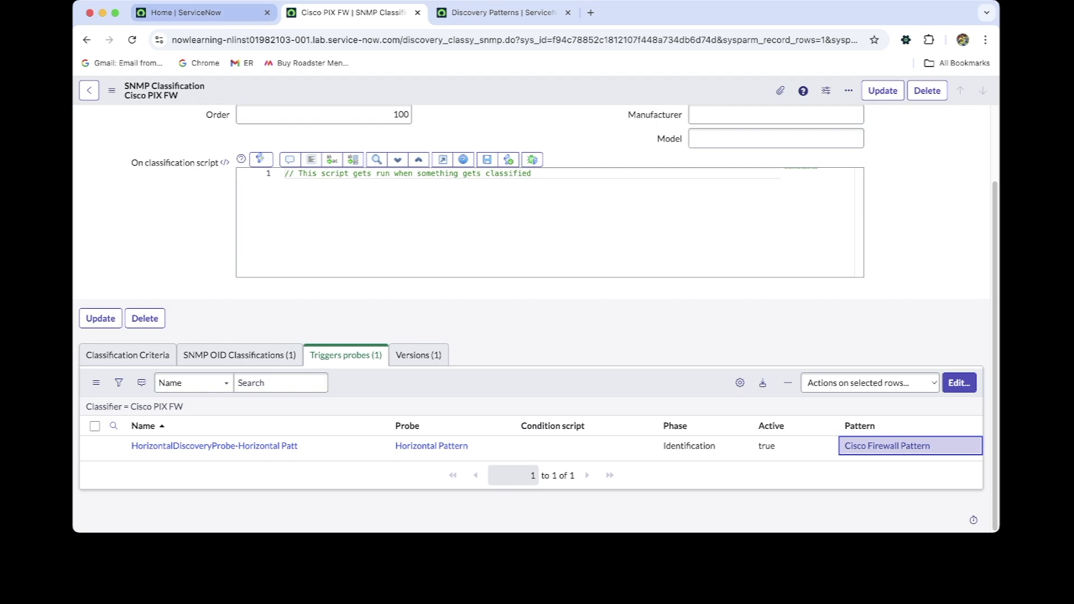
{"action": "left_click", "coordinate": [204, 12]}
{"action": "left_click", "coordinate": [209, 92]}
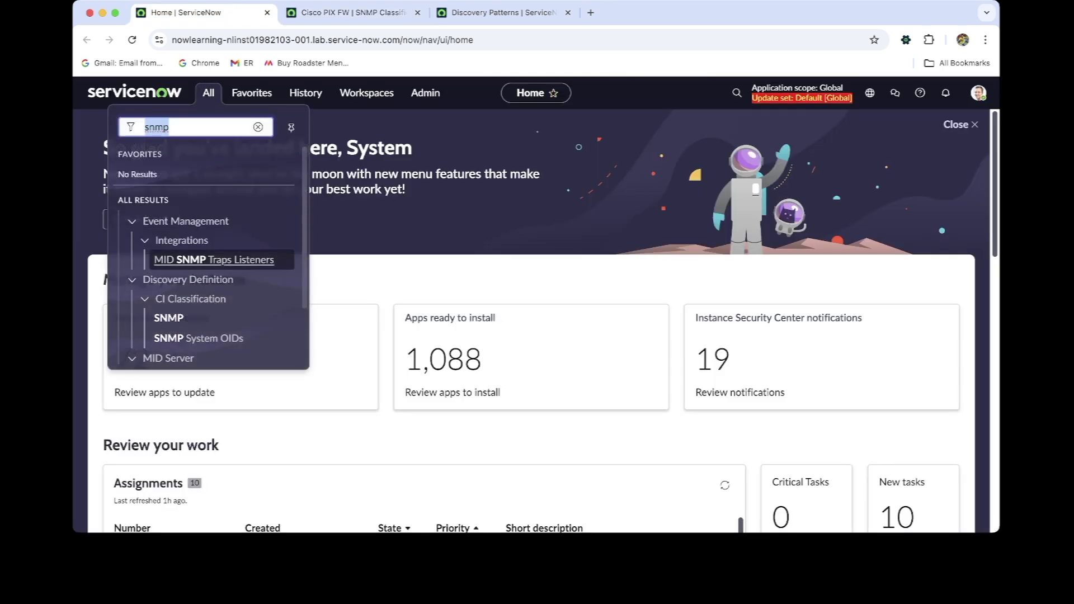
{"action": "type", "text": "discover"}
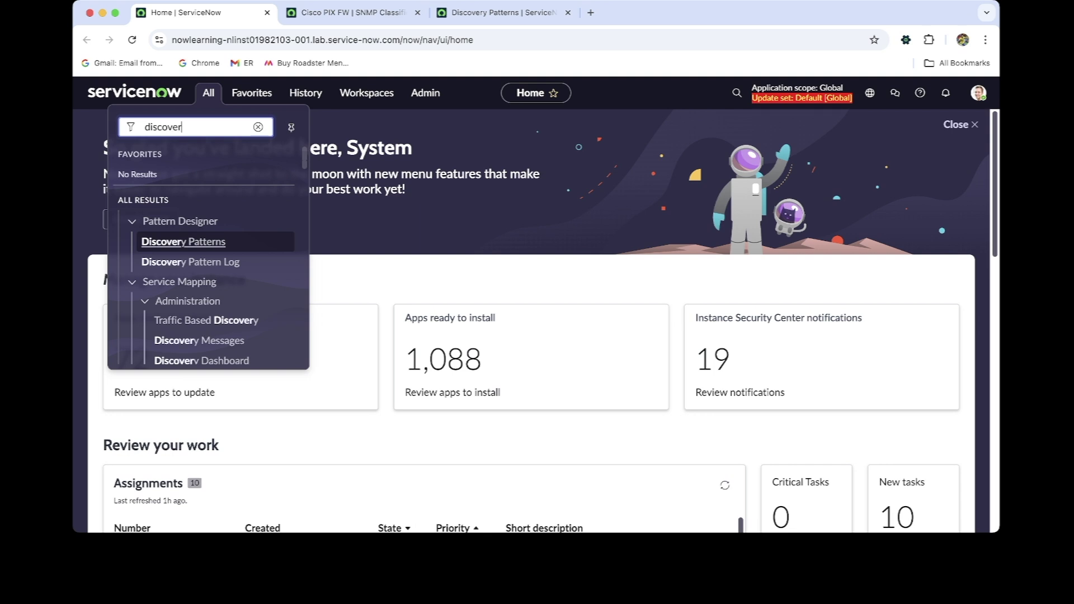
{"action": "type", "text": "y sc"}
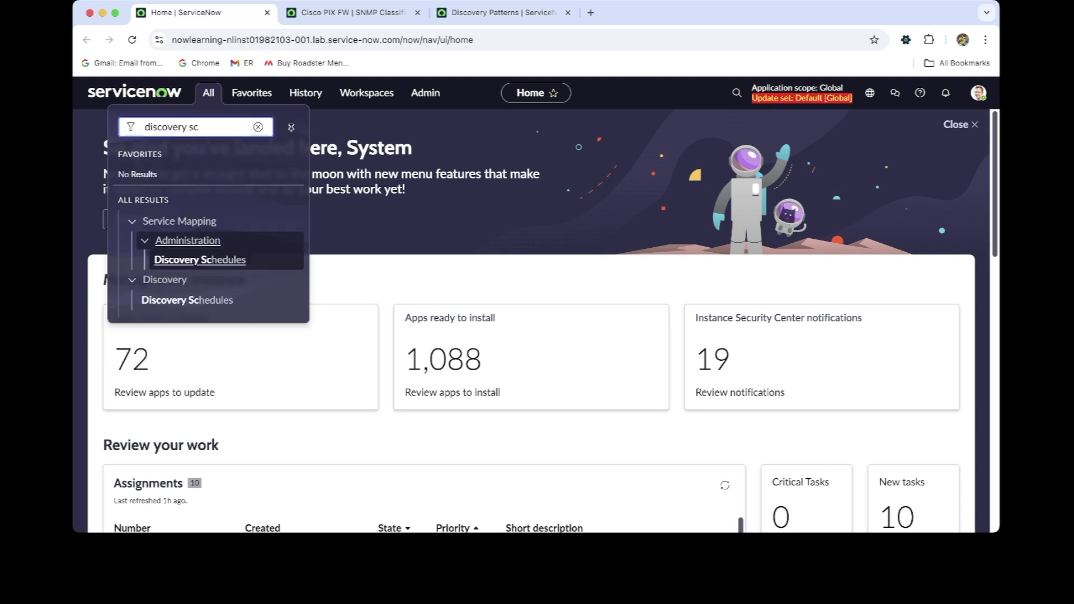
{"action": "left_click", "coordinate": [187, 300], "text": "super"}
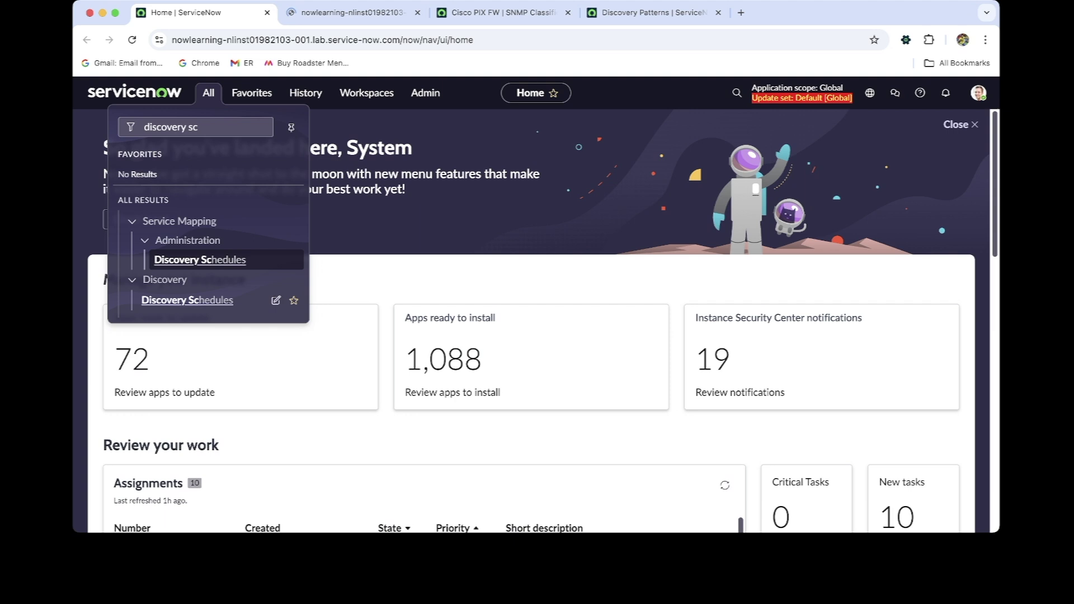
{"action": "left_click", "coordinate": [347, 12]}
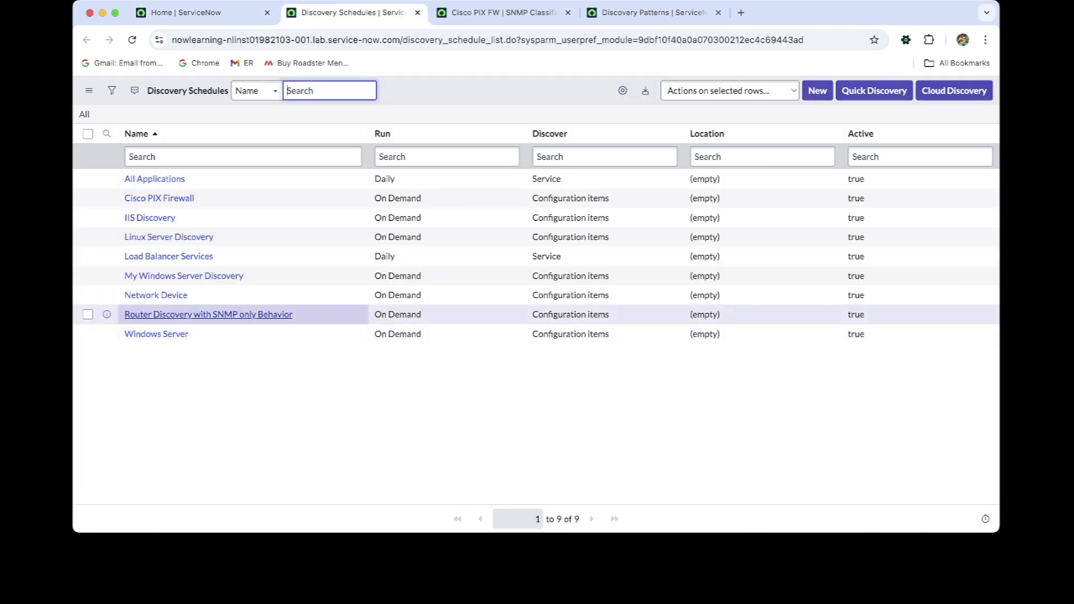
Step: Open the Cisco PIX Firewall discovery schedule in a separate browser tab, close the router schedule's tab and start an immediate discovery
{"action": "left_click", "coordinate": [209, 314], "text": "super"}
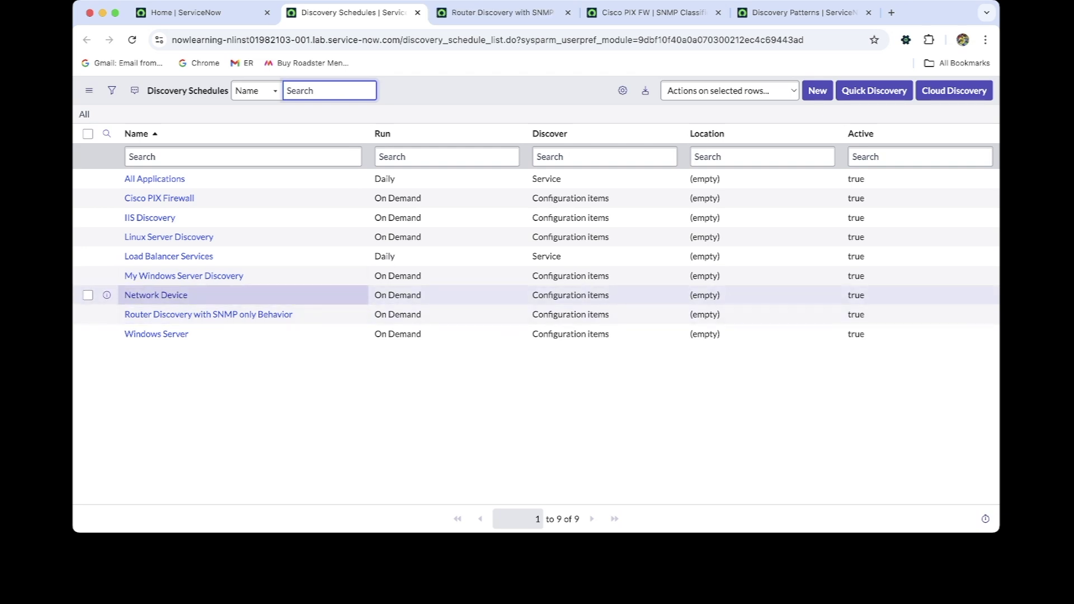
{"action": "left_click", "coordinate": [159, 198], "text": "super"}
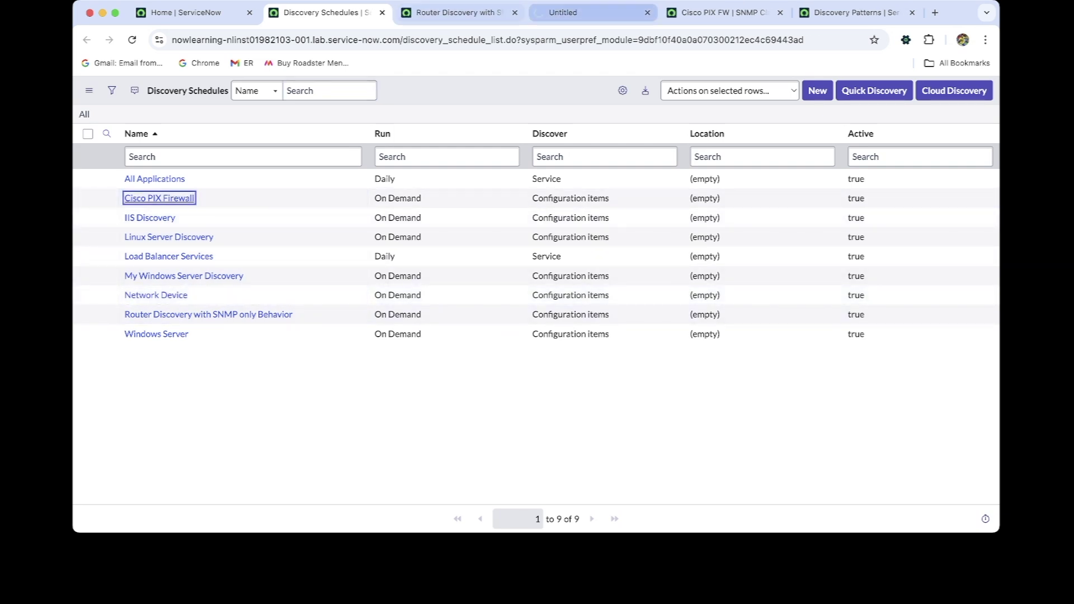
{"action": "left_click", "coordinate": [515, 12]}
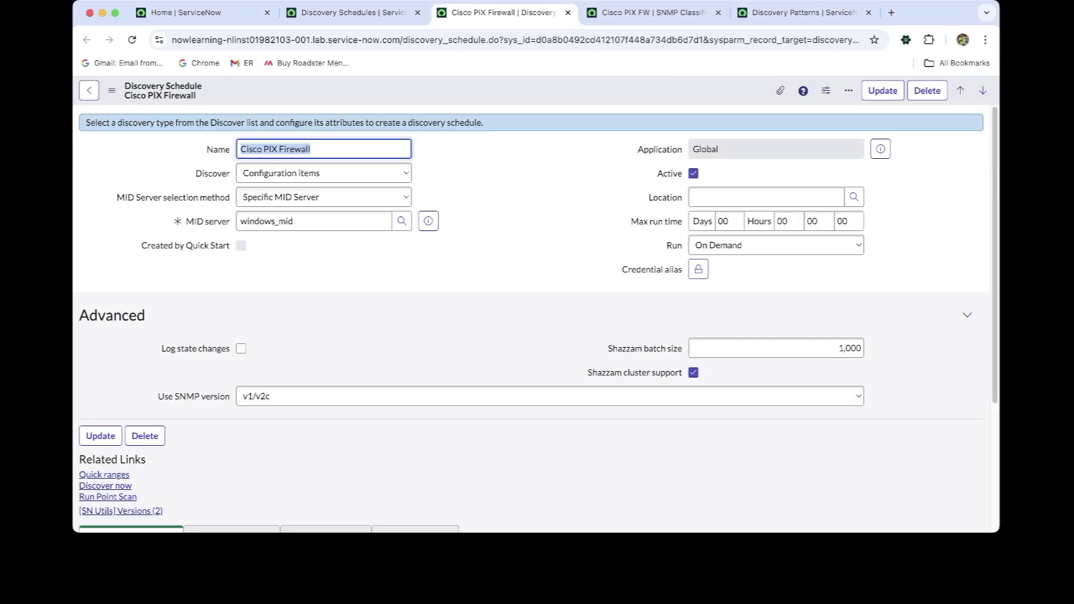
{"action": "scroll", "coordinate": [536, 319], "scroll_direction": "down", "scroll_amount": 2}
{"action": "left_click", "coordinate": [105, 427]}
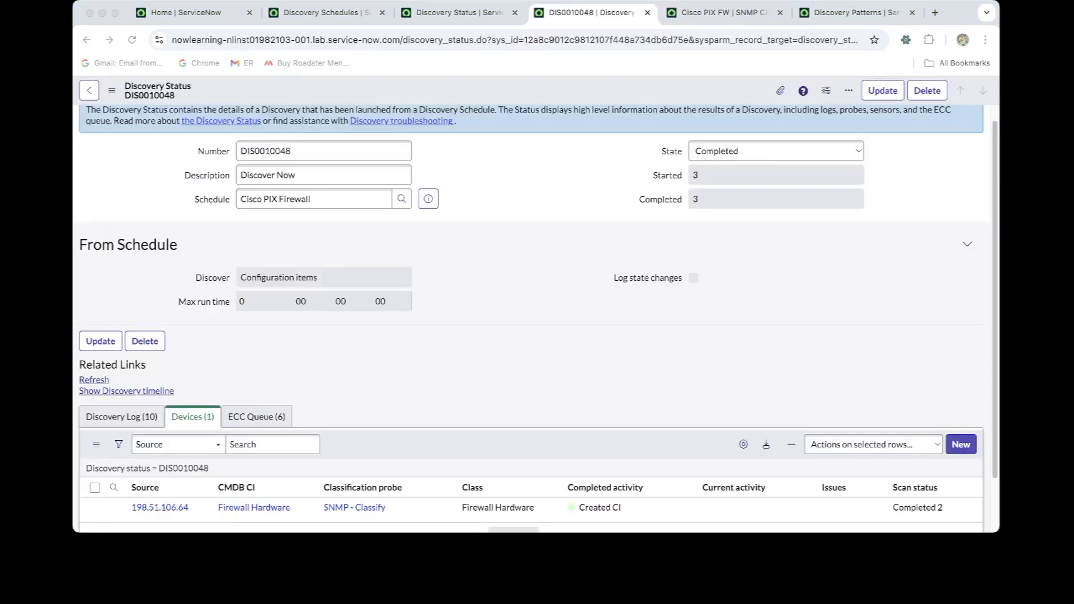
Step: Review the ECC Queue entries of the Cisco PIX Firewall discovery status, including the Cisco Firewall Pattern launcher records
{"action": "scroll", "coordinate": [531, 319], "scroll_direction": "down", "scroll_amount": 1}
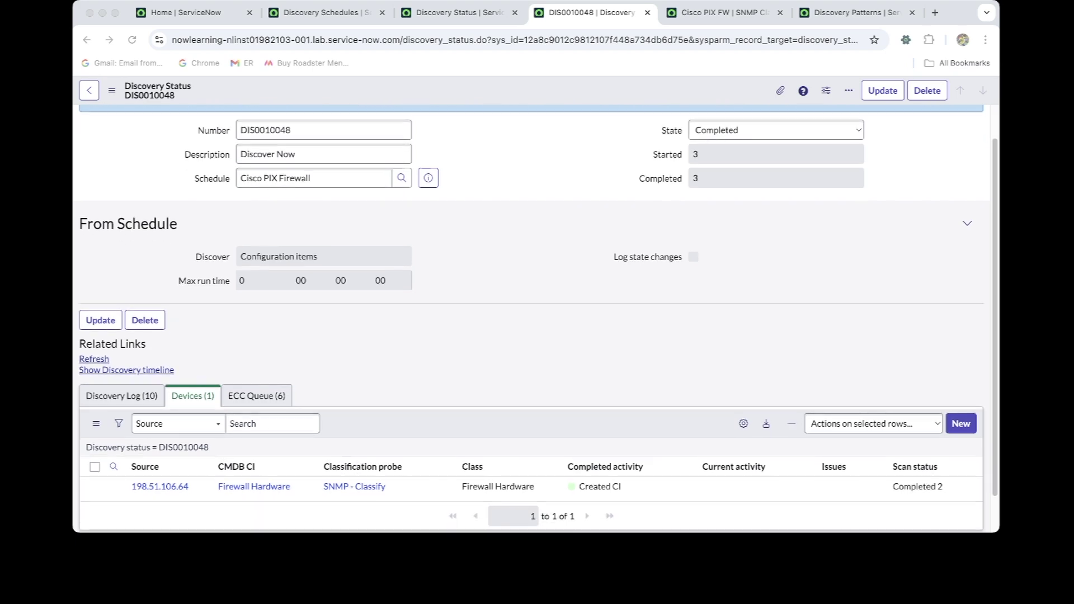
{"action": "left_click", "coordinate": [256, 397]}
{"action": "scroll", "coordinate": [257, 397], "scroll_direction": "down", "scroll_amount": 3}
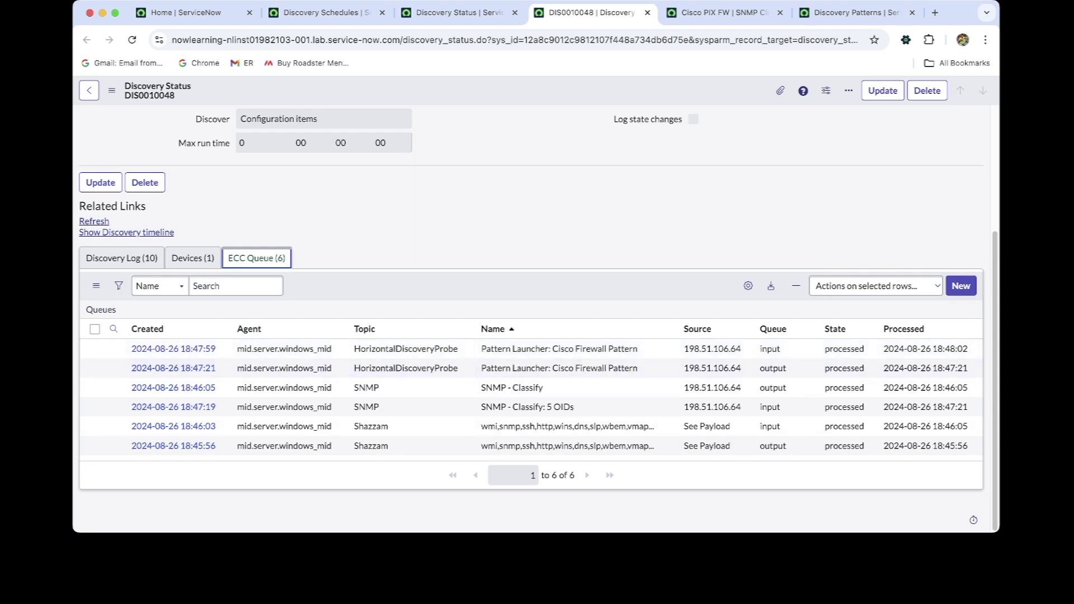
{"action": "key", "text": "super+Tab"}
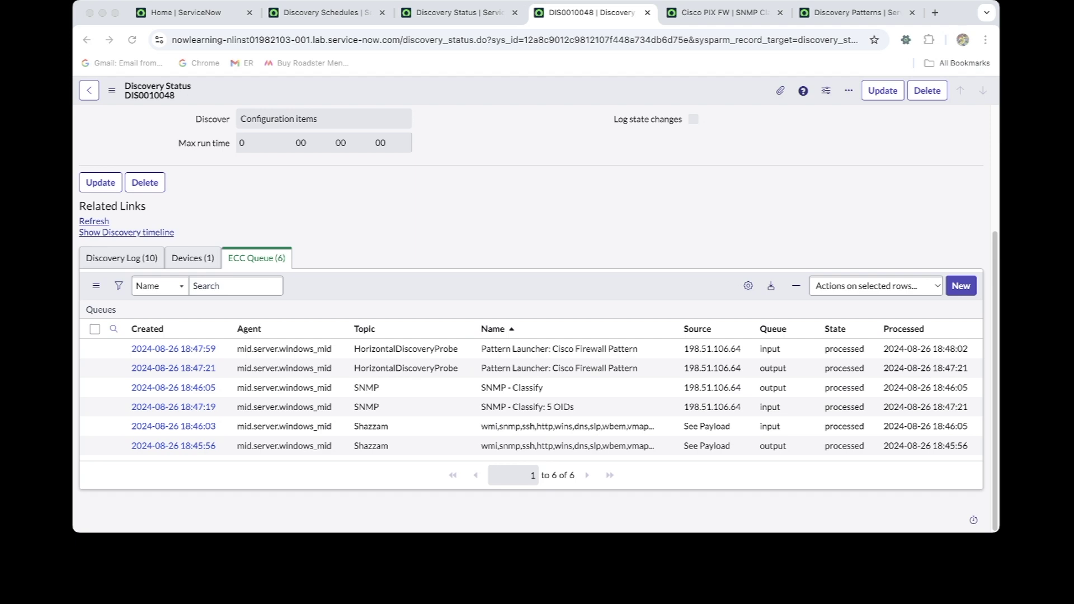
{"action": "key", "text": "super+Tab"}
Step: Show the discovery status's devices and open the Firewall Hardware CI for 198.51.106.64 in a separate browser tab
{"action": "left_click", "coordinate": [193, 258]}
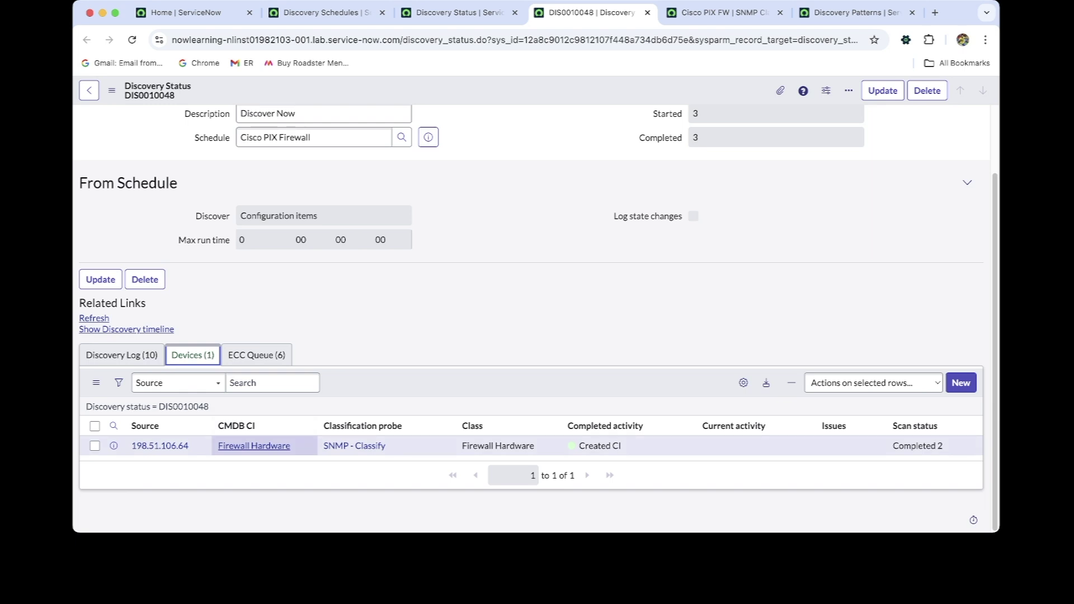
{"action": "left_click", "coordinate": [254, 446], "text": "super"}
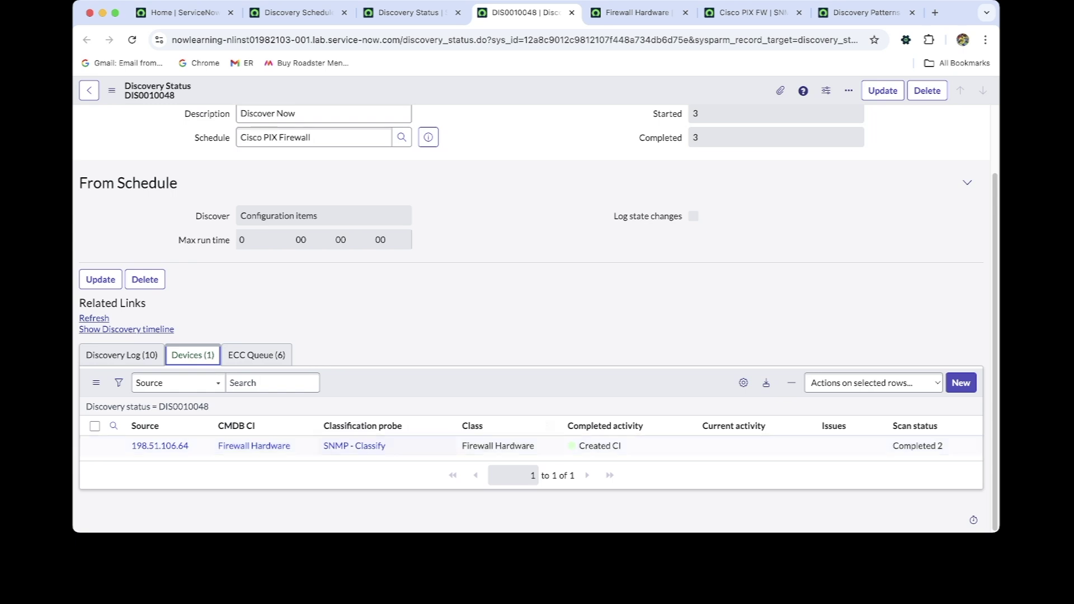
{"action": "left_click", "coordinate": [637, 12]}
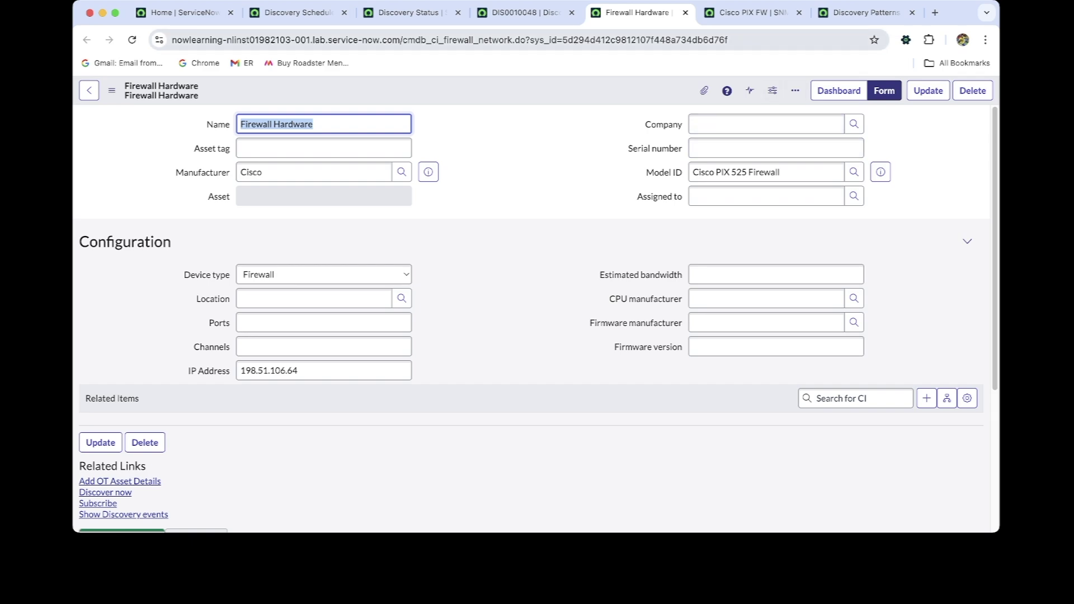
Step: Compare the Discovery Patterns list with the Firewall Hardware record's Device type, and return to the Discovery Schedules list
{"action": "left_click", "coordinate": [867, 12]}
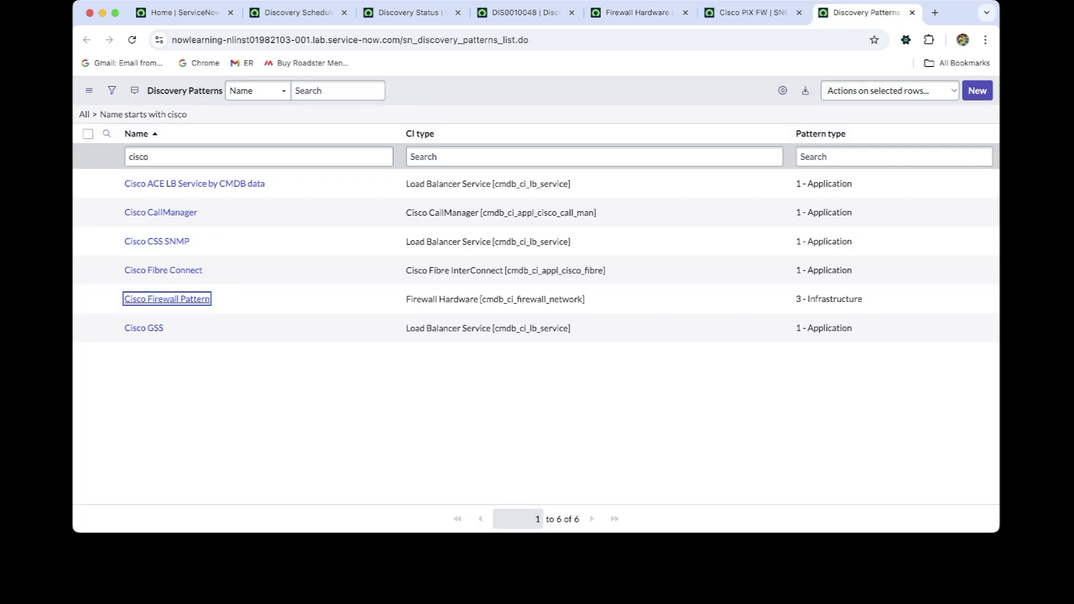
{"action": "left_click", "coordinate": [752, 12]}
{"action": "left_click", "coordinate": [638, 12]}
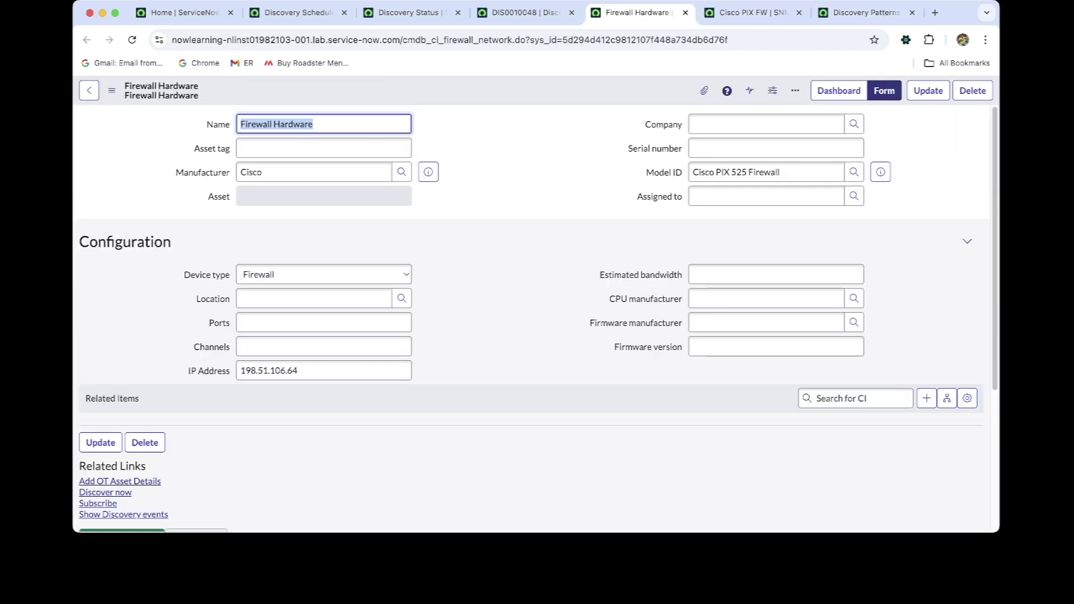
{"action": "left_click", "coordinate": [323, 275]}
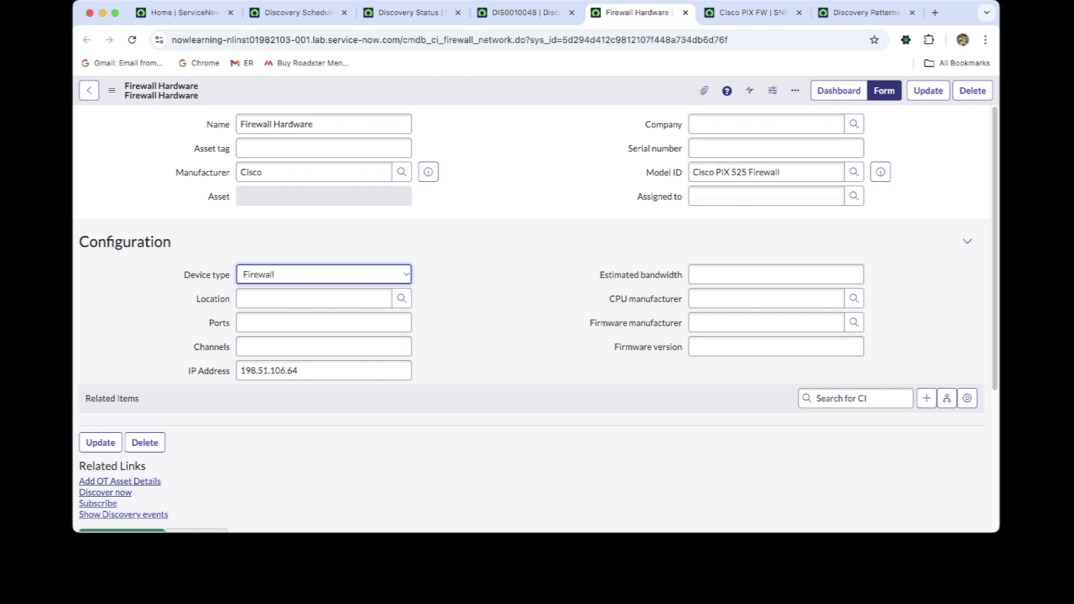
{"action": "left_click", "coordinate": [299, 12]}
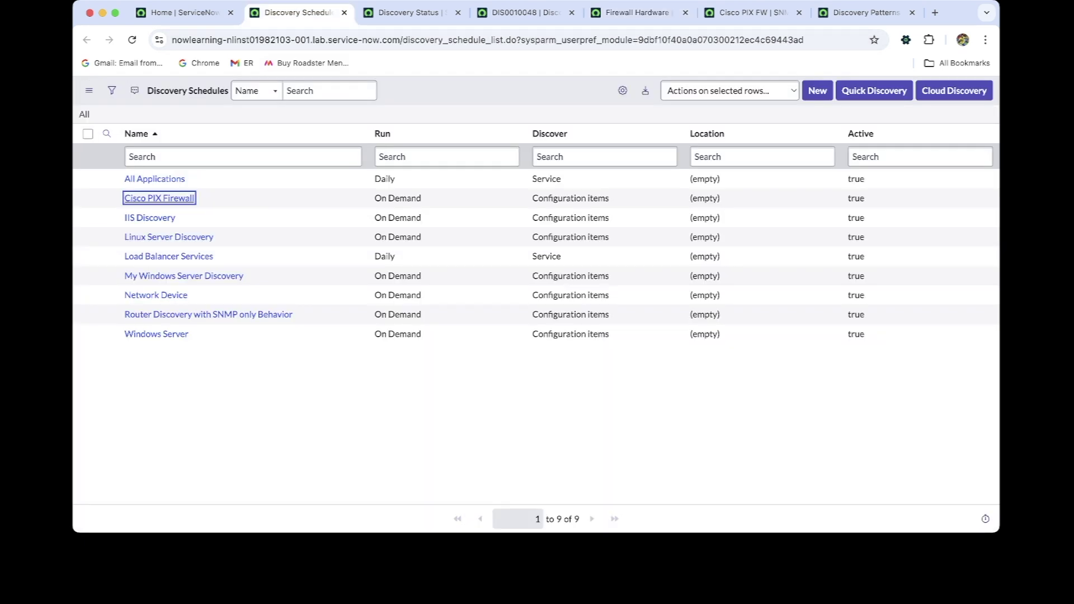